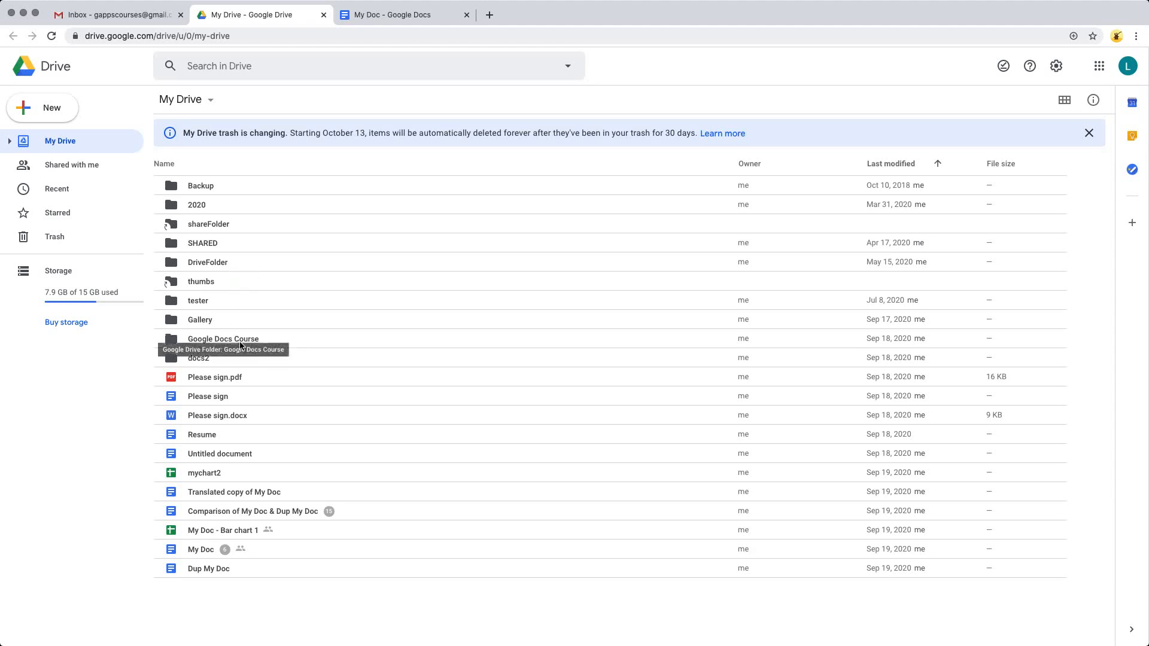
Move the open My Doc document to the trash from Google Docs and go to the Docs home screen.
click(222, 512)
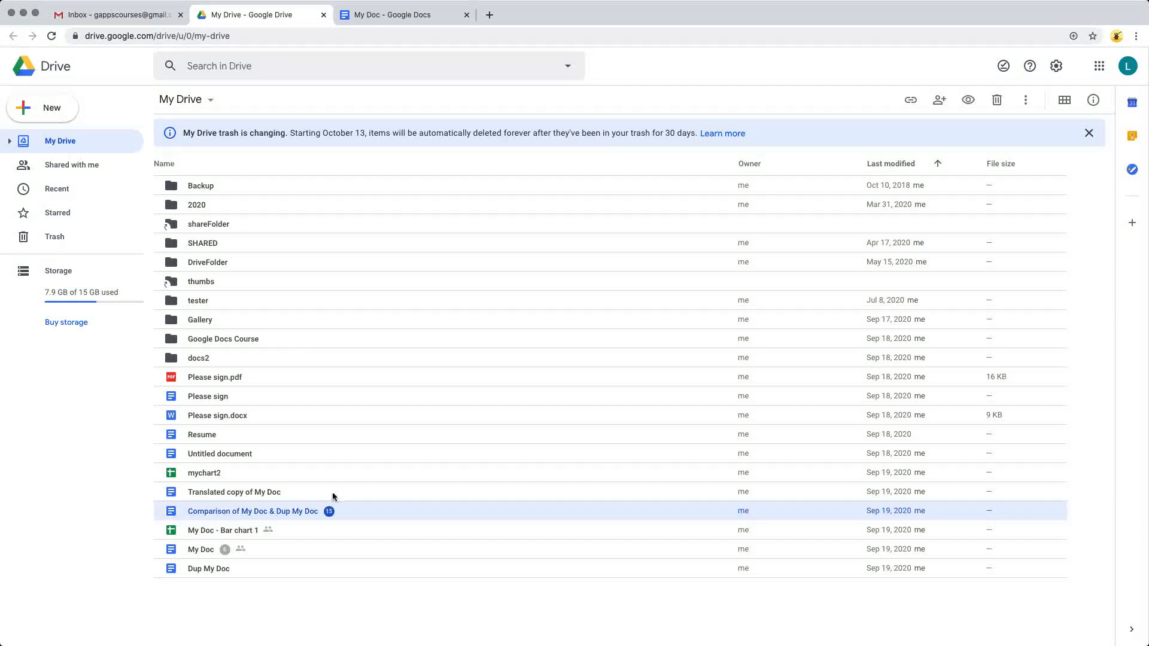
click(381, 15)
click(61, 84)
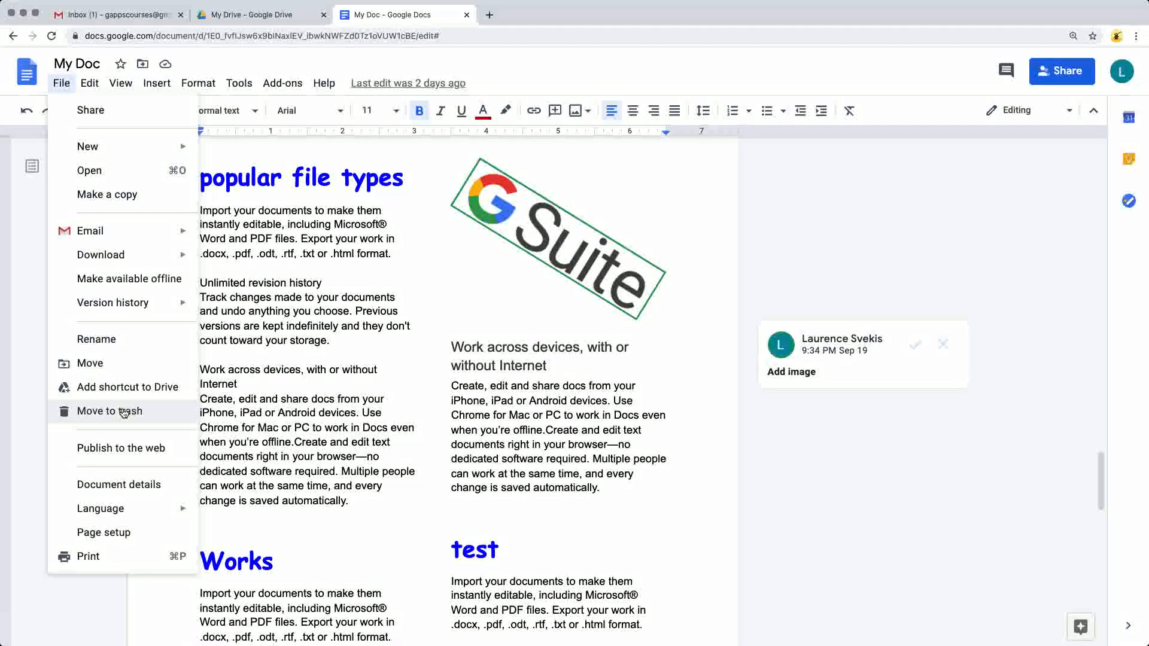
click(268, 21)
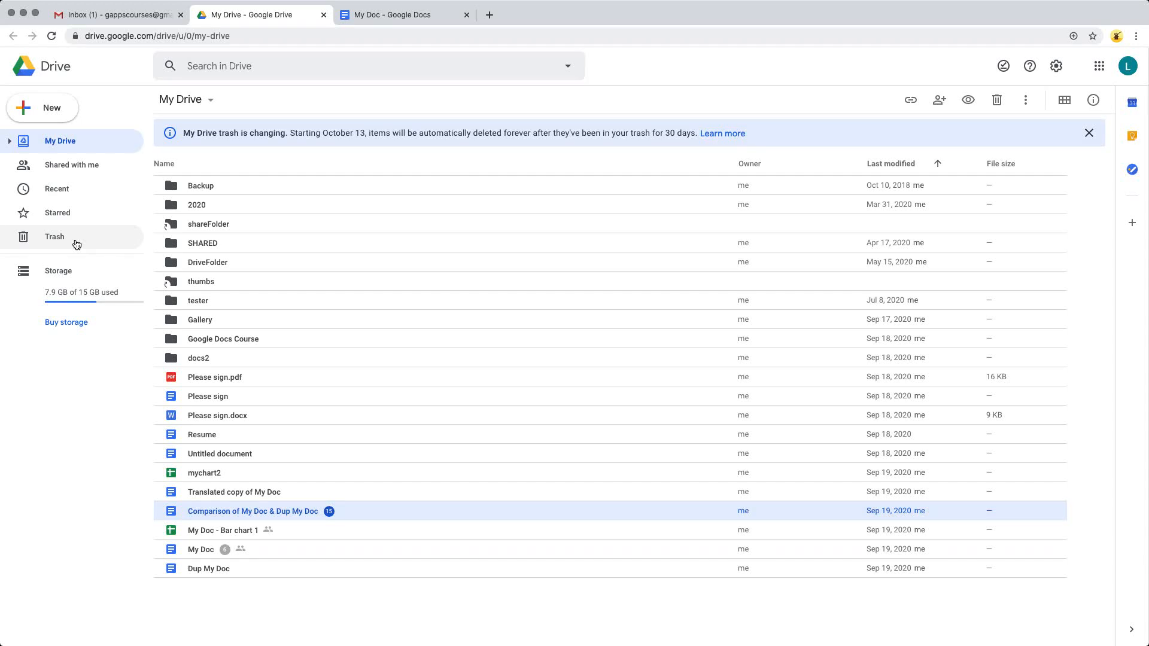
click(382, 17)
click(61, 84)
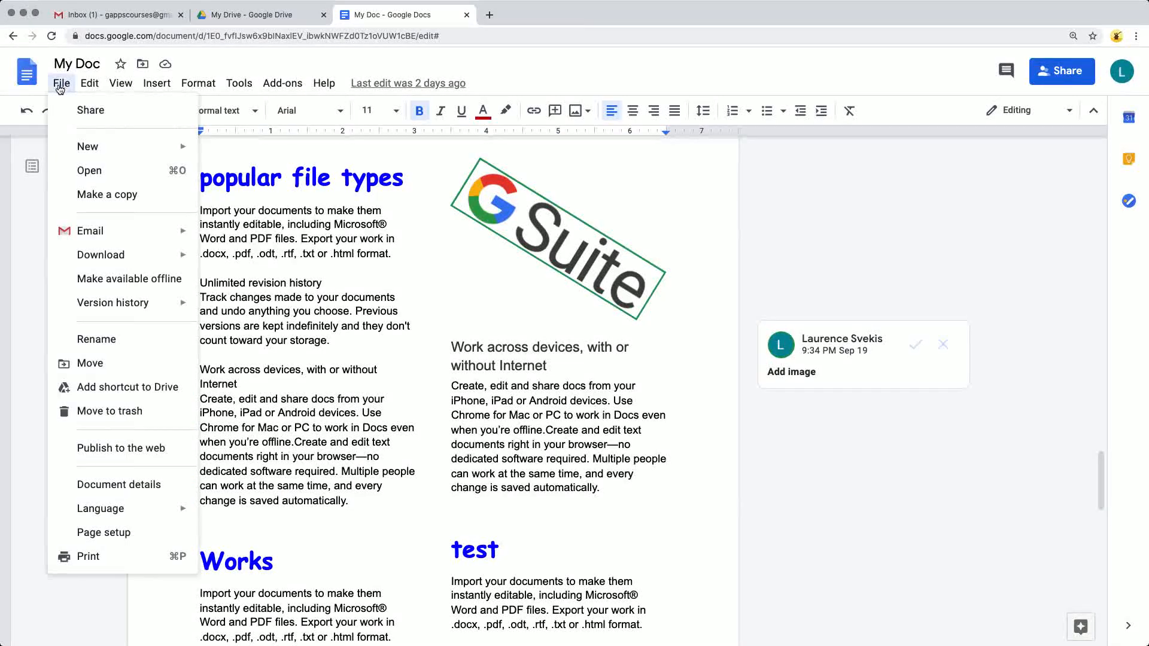
click(102, 413)
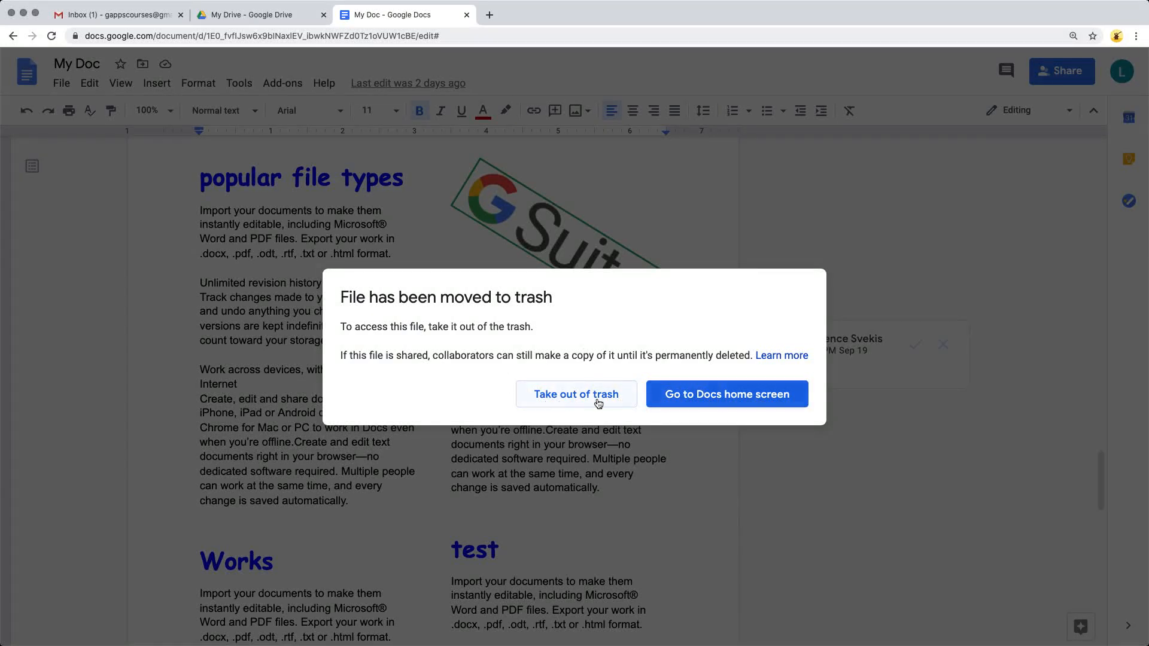
click(696, 396)
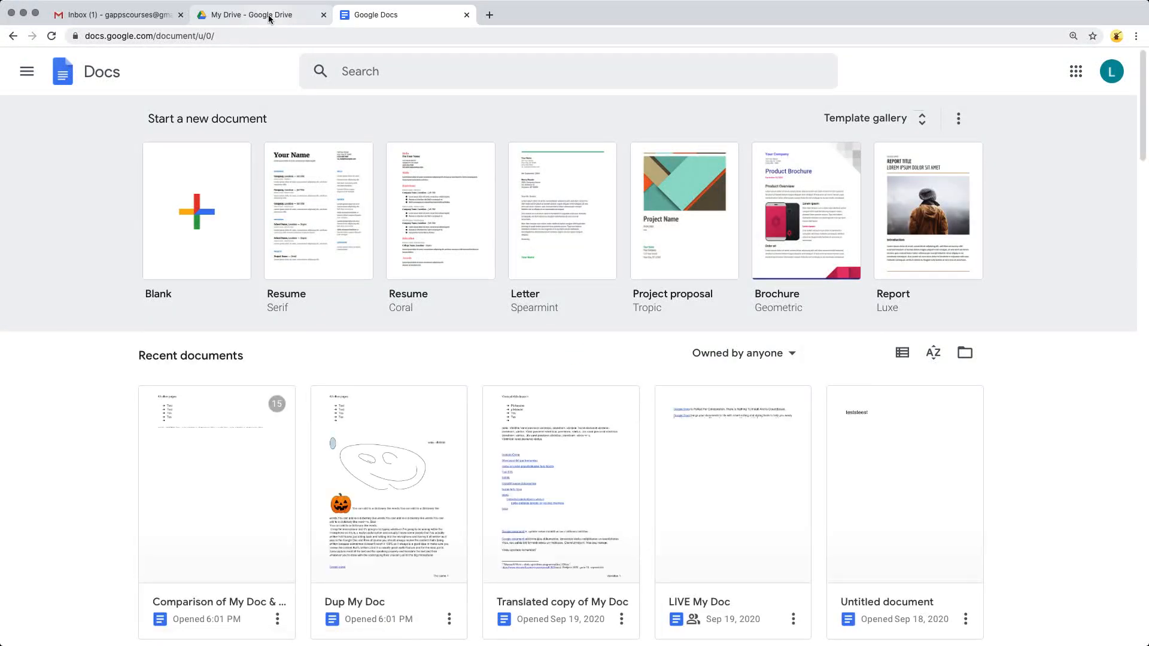
Switch to Google Drive, open My Doc from the trash and take it out of the trash.
click(268, 15)
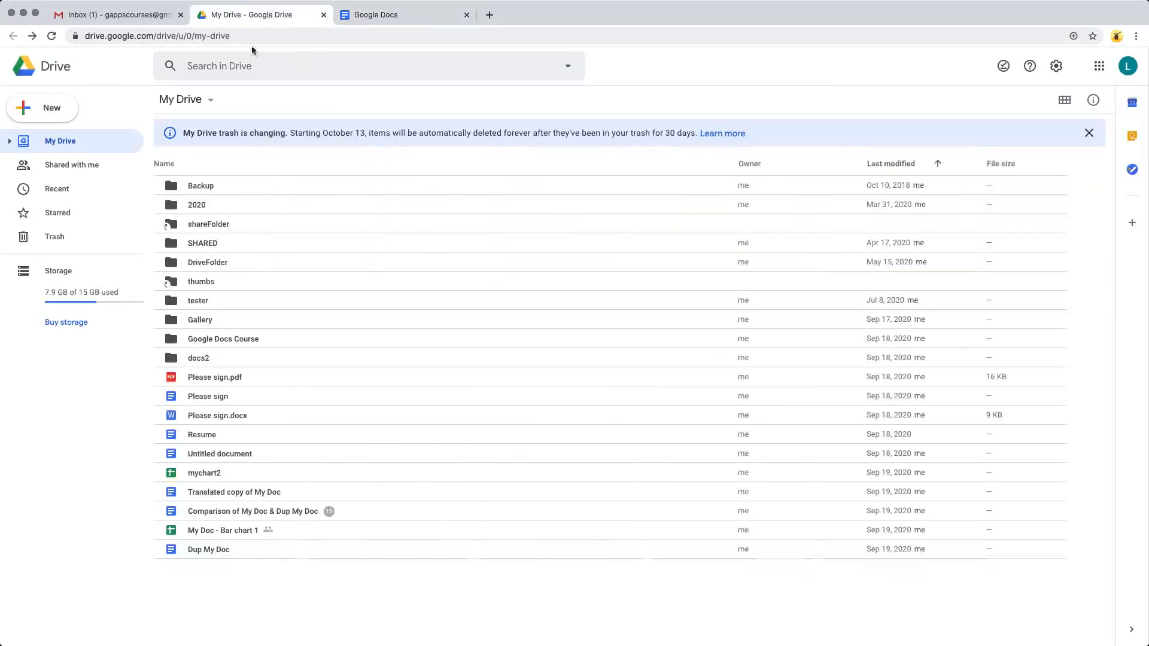
click(61, 243)
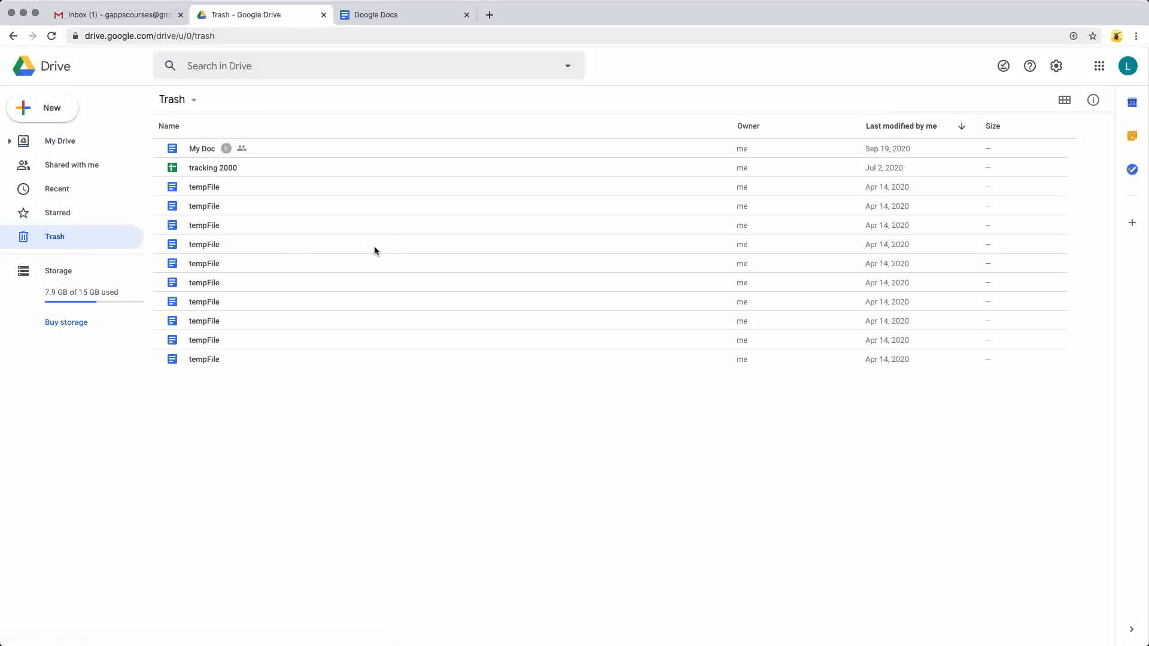
click(197, 151)
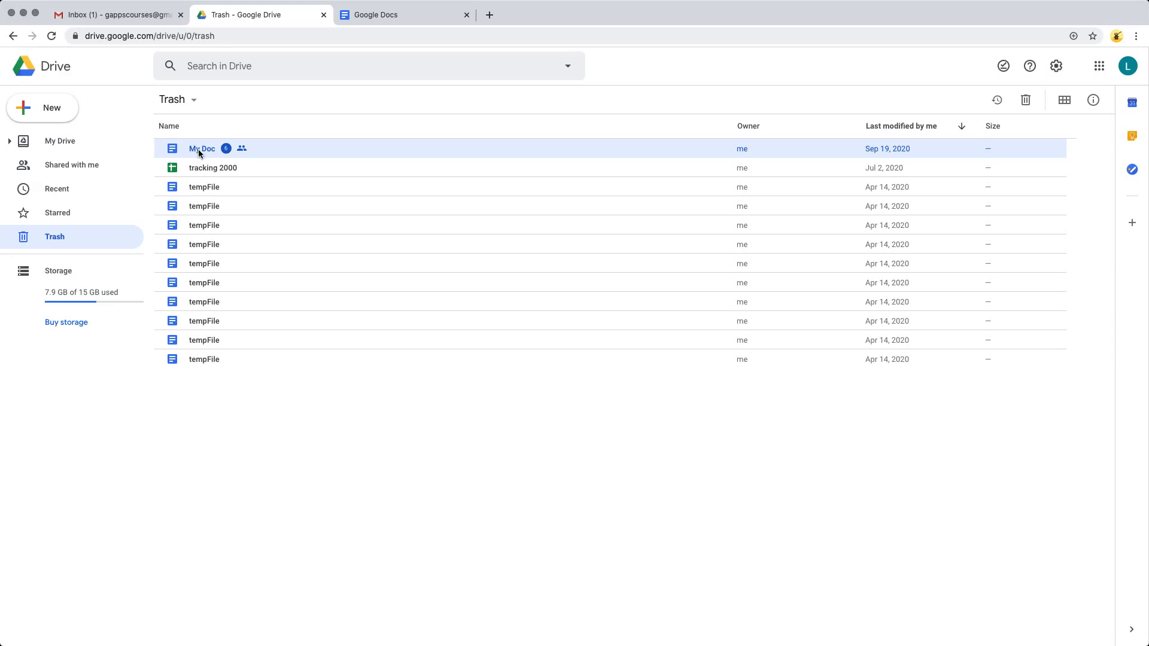
double_click(199, 150)
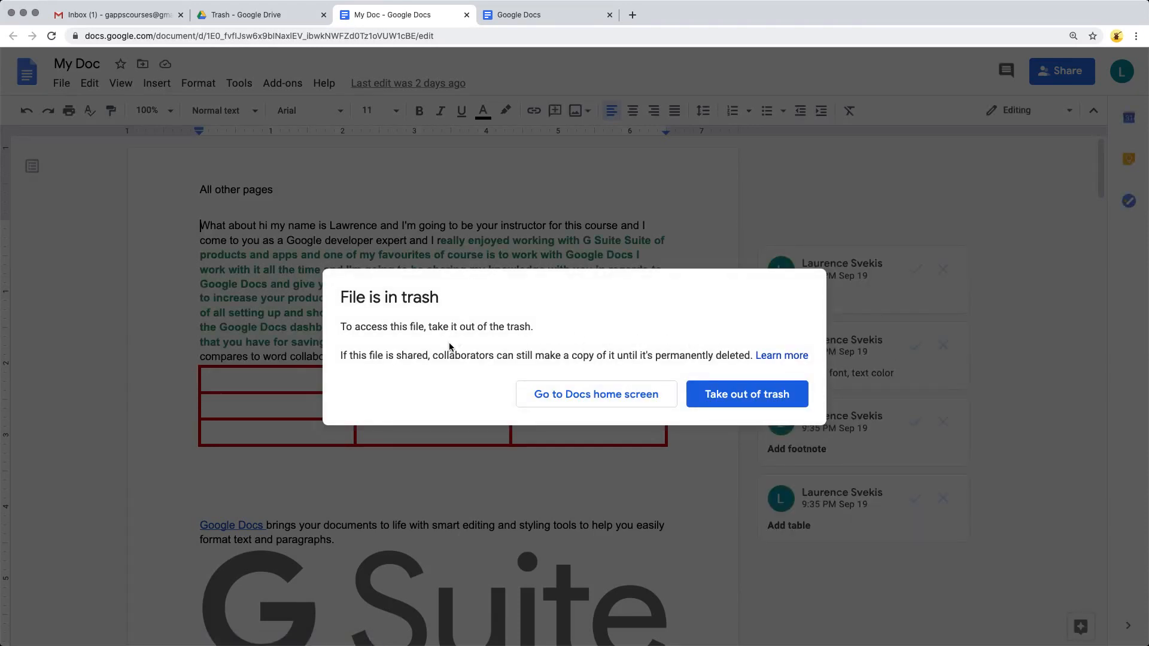
click(736, 397)
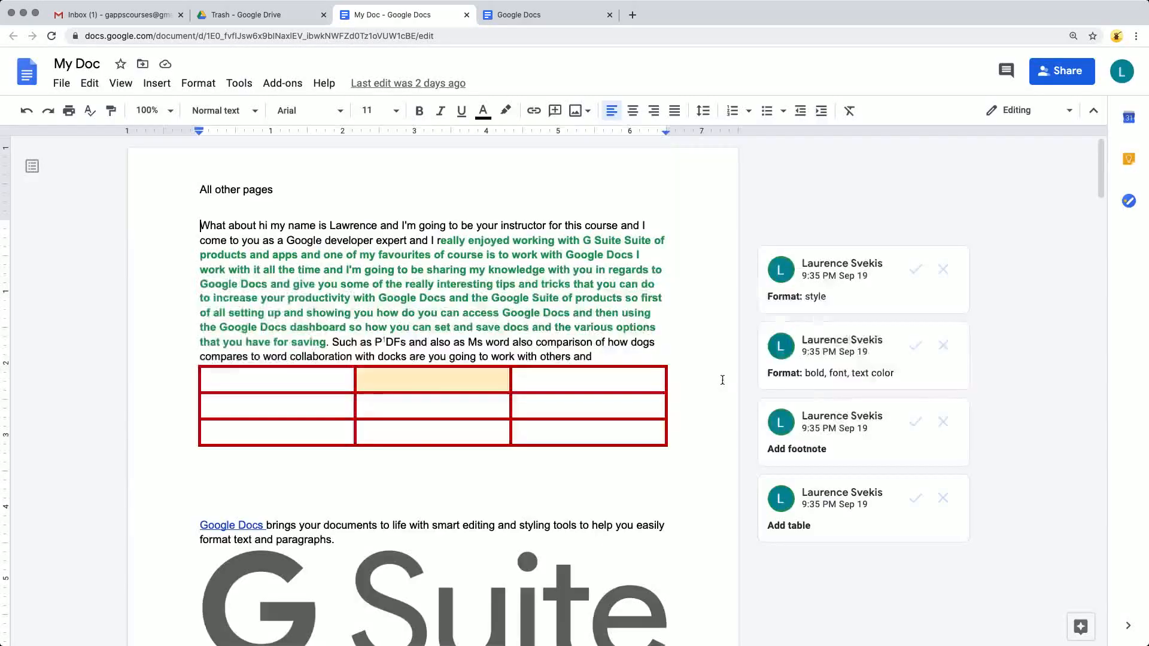
Check My Drive for the restored My Doc, and view the document's save and offline status in Docs.
click(272, 15)
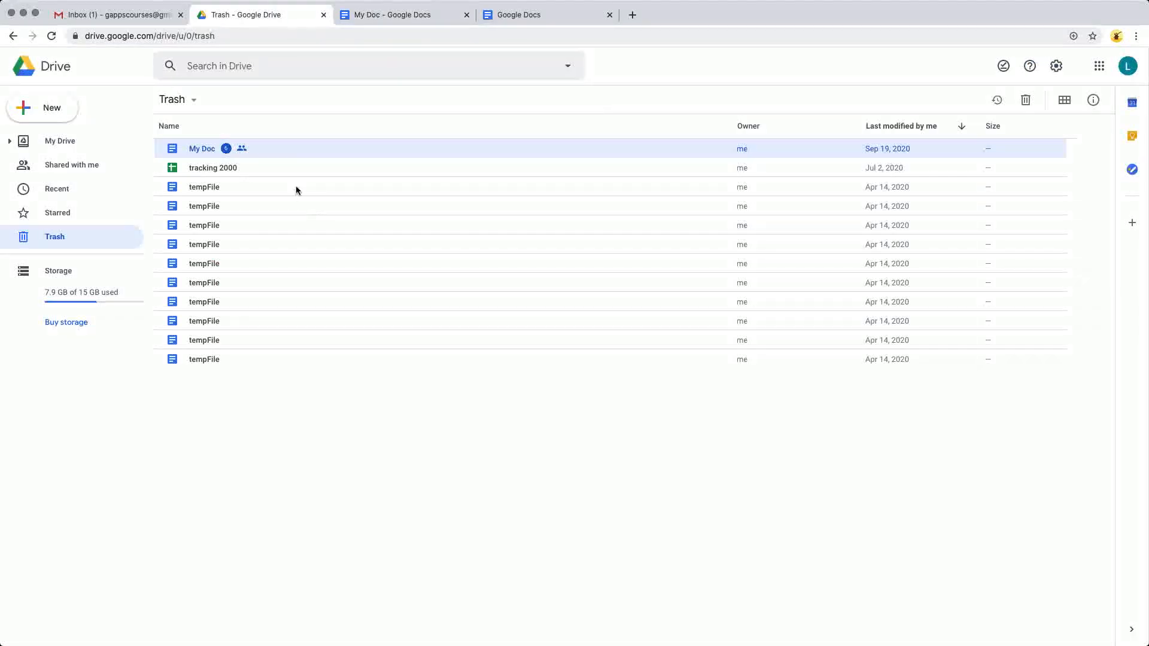
click(62, 141)
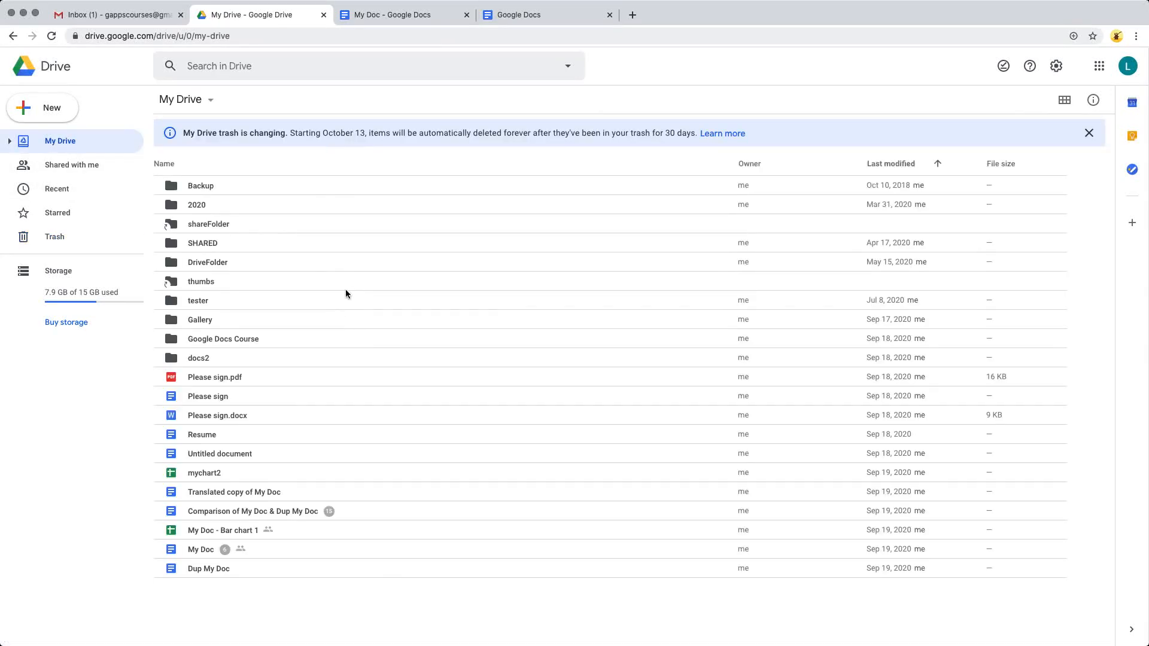
click(381, 17)
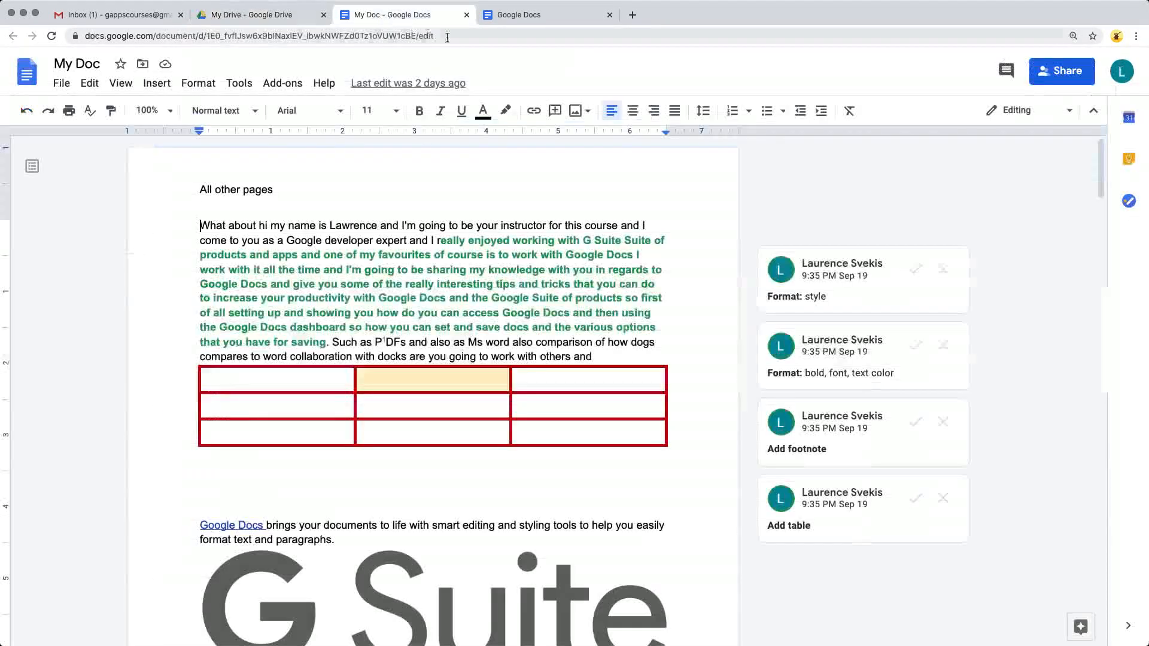
click(242, 17)
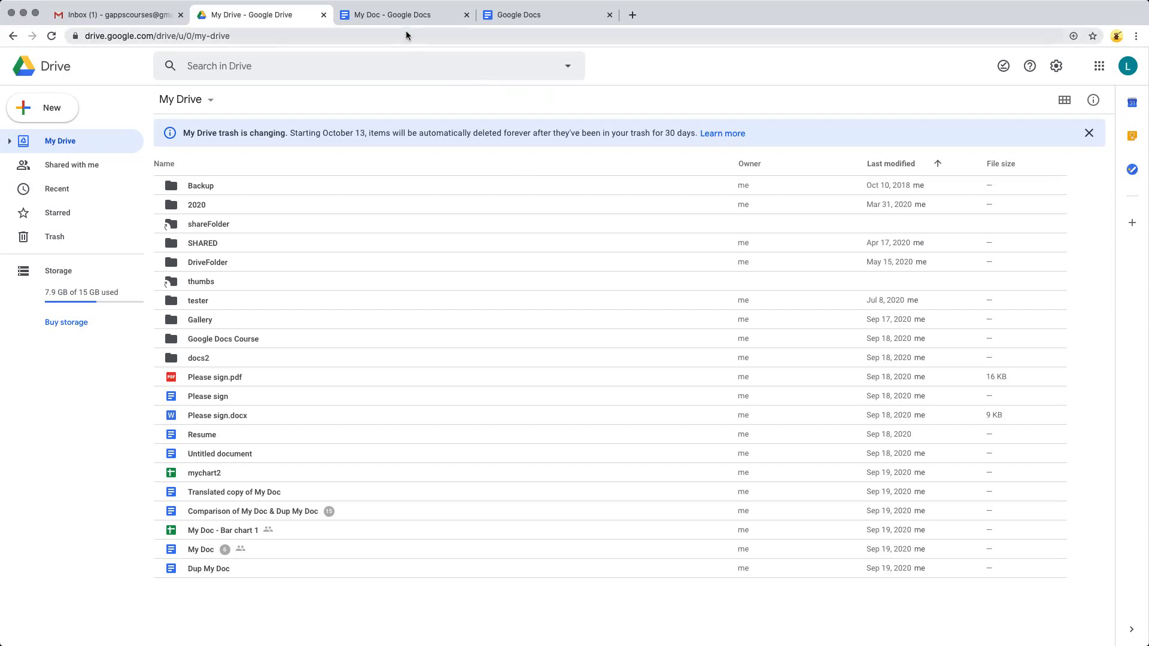
click(398, 15)
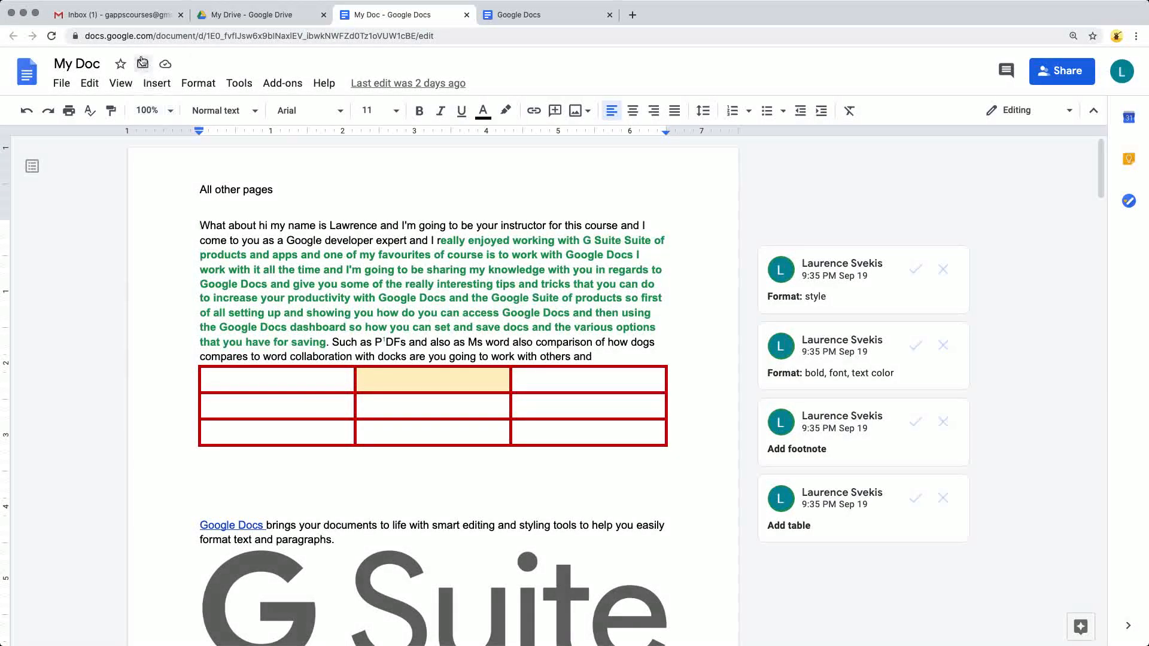
click(170, 65)
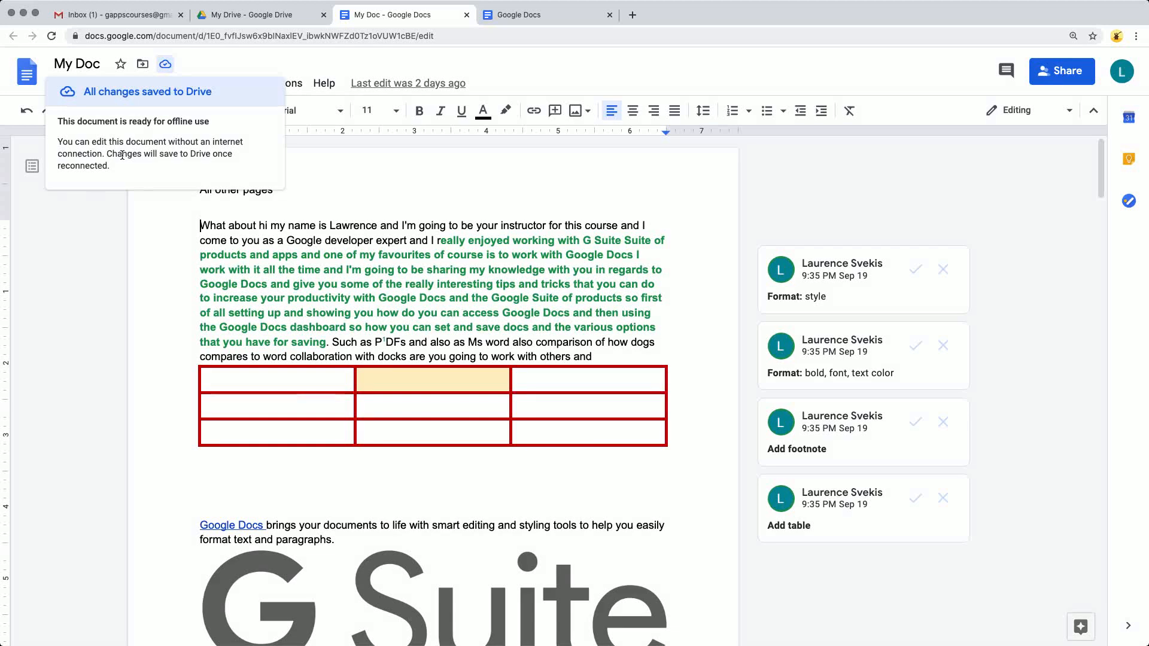
click(317, 225)
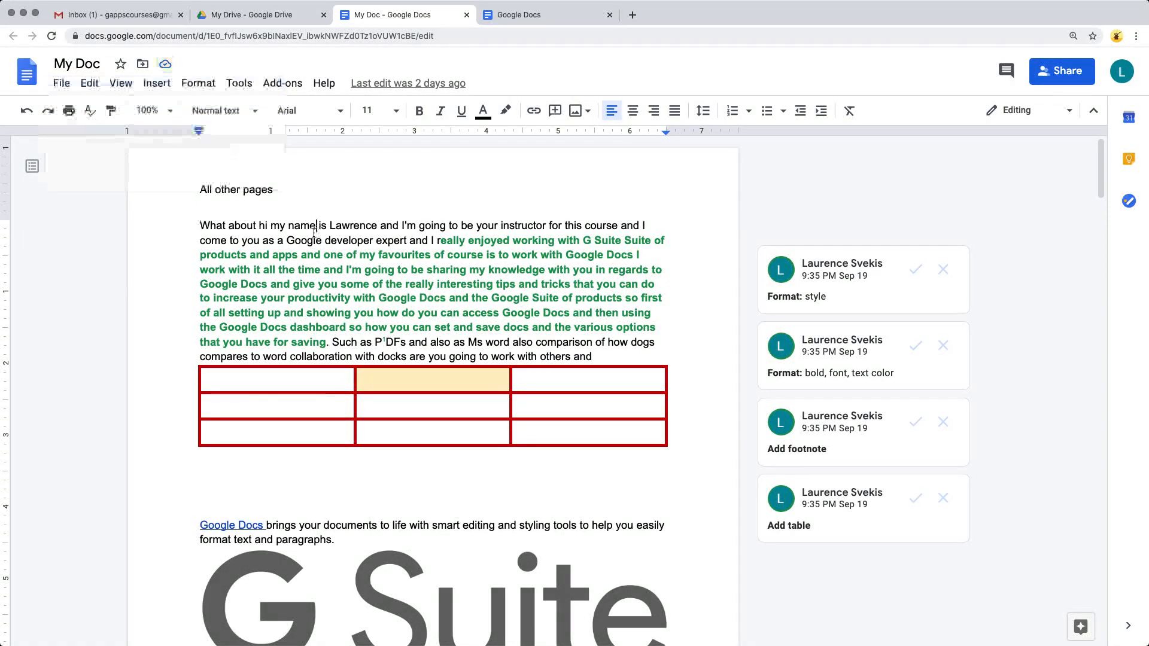
Add a shortcut to the My Doc document in the My Drive root folder.
click(62, 83)
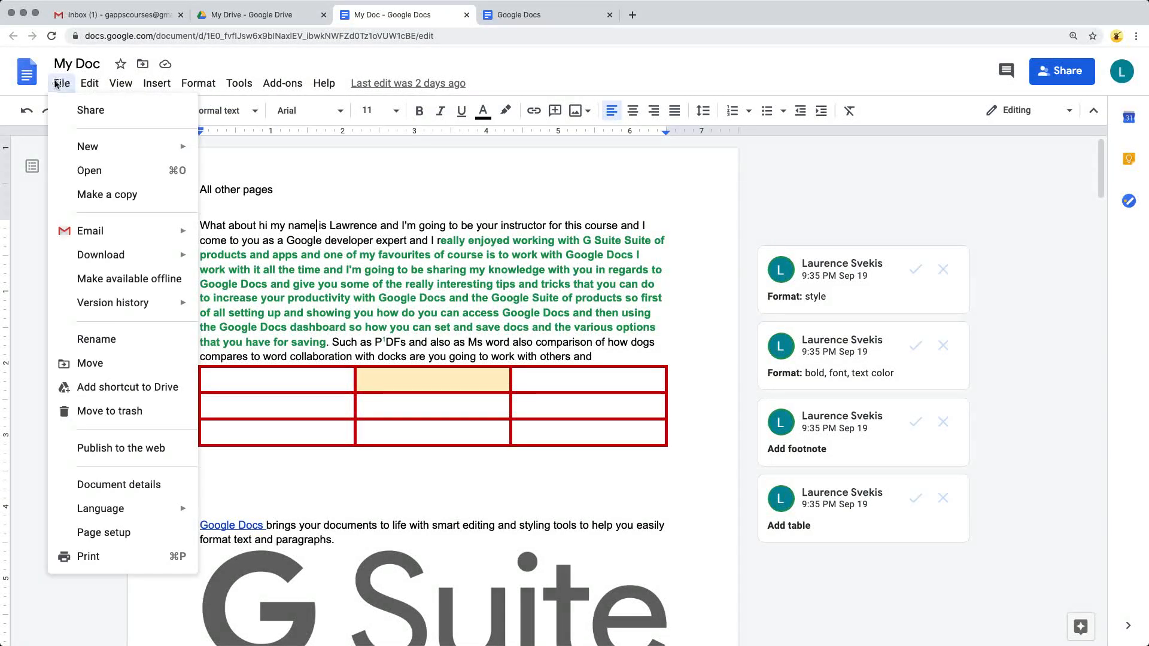
click(112, 398)
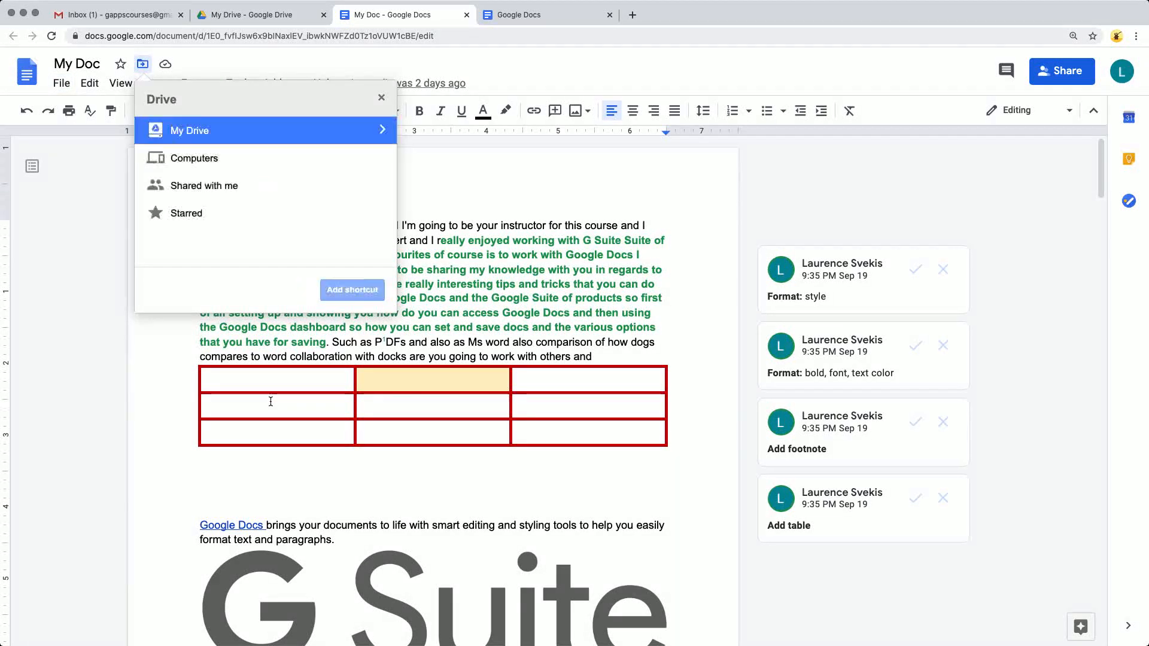
click(378, 137)
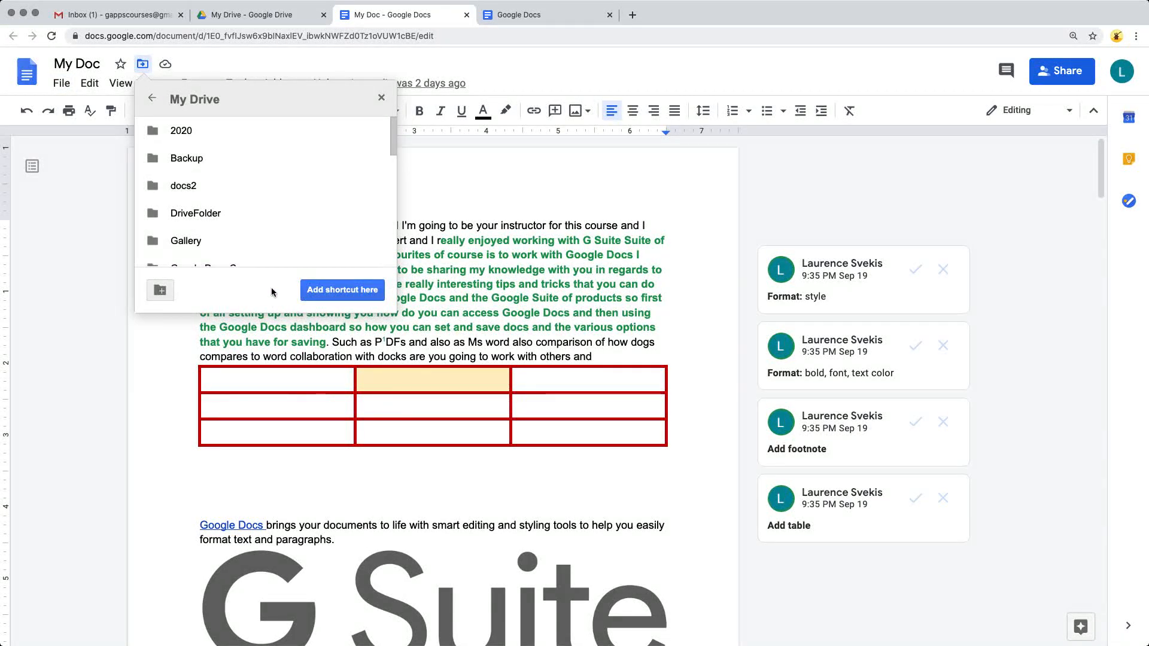
click(323, 292)
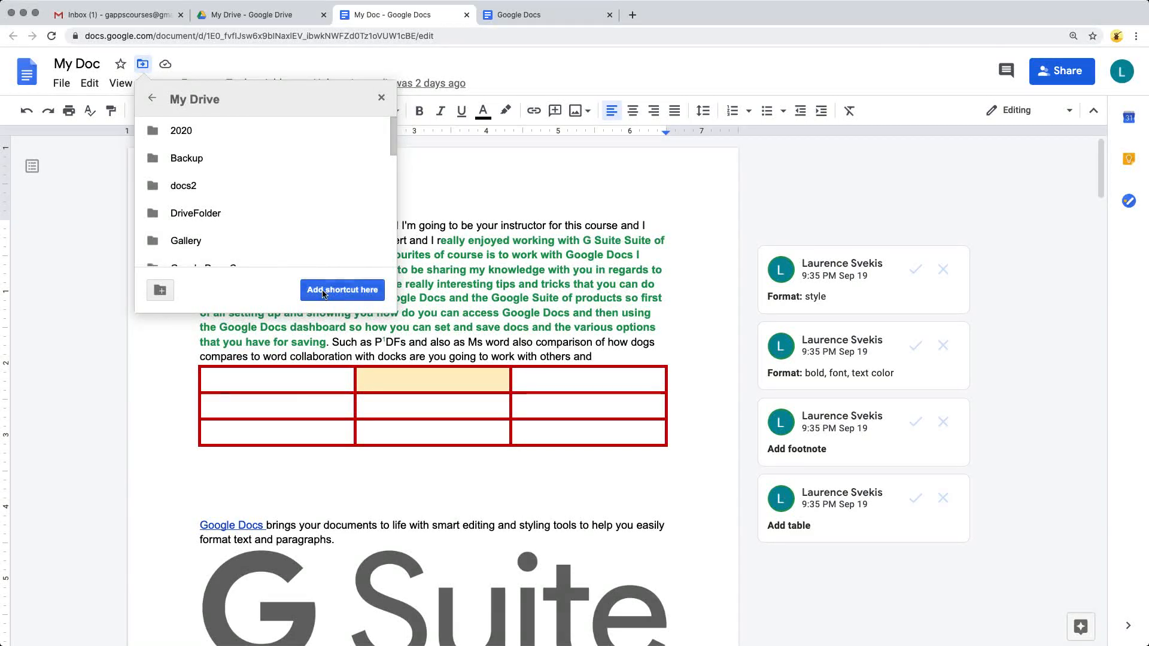
Switch to Google Drive and add the original My Doc file to Starred.
click(268, 18)
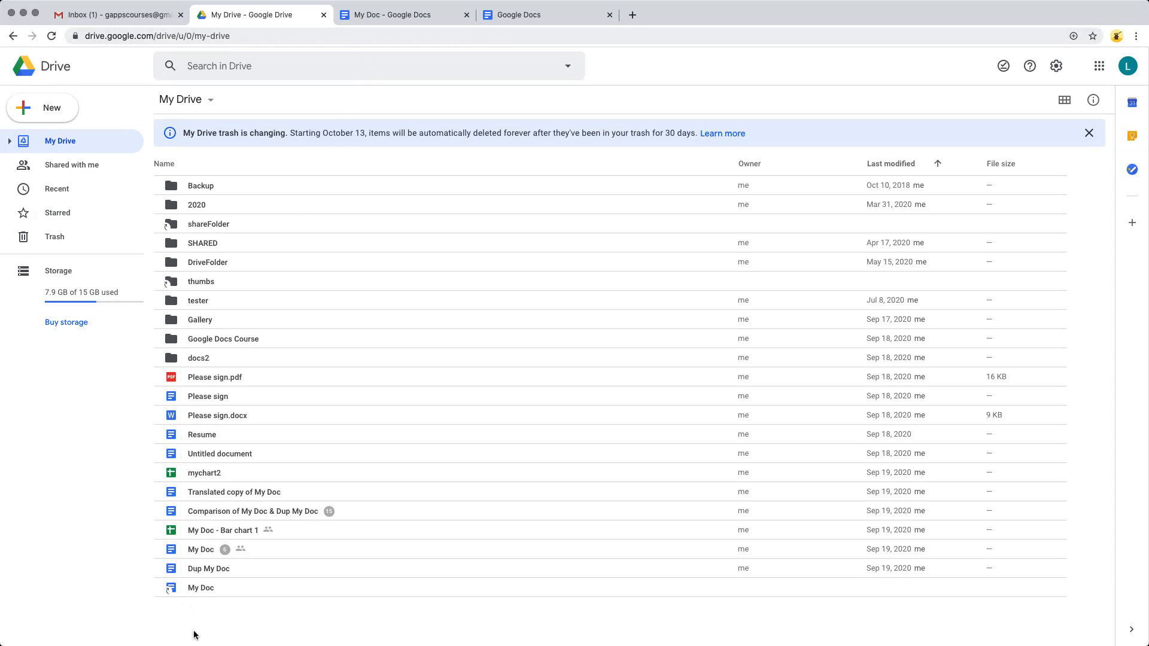
click(192, 550)
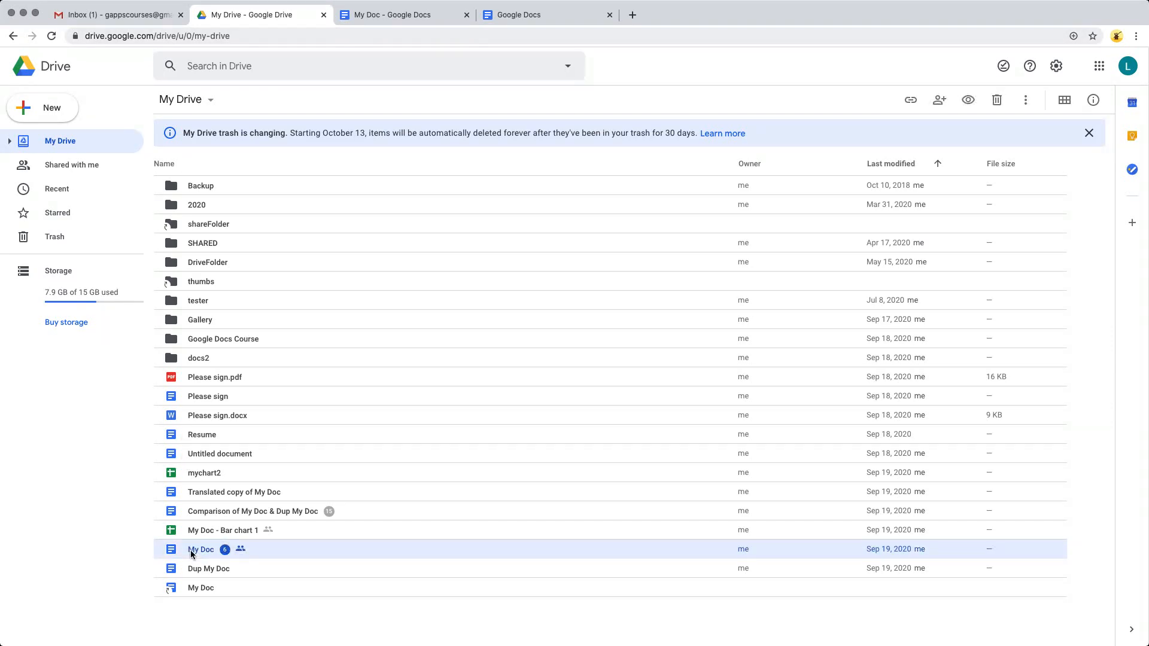
right_click(188, 548)
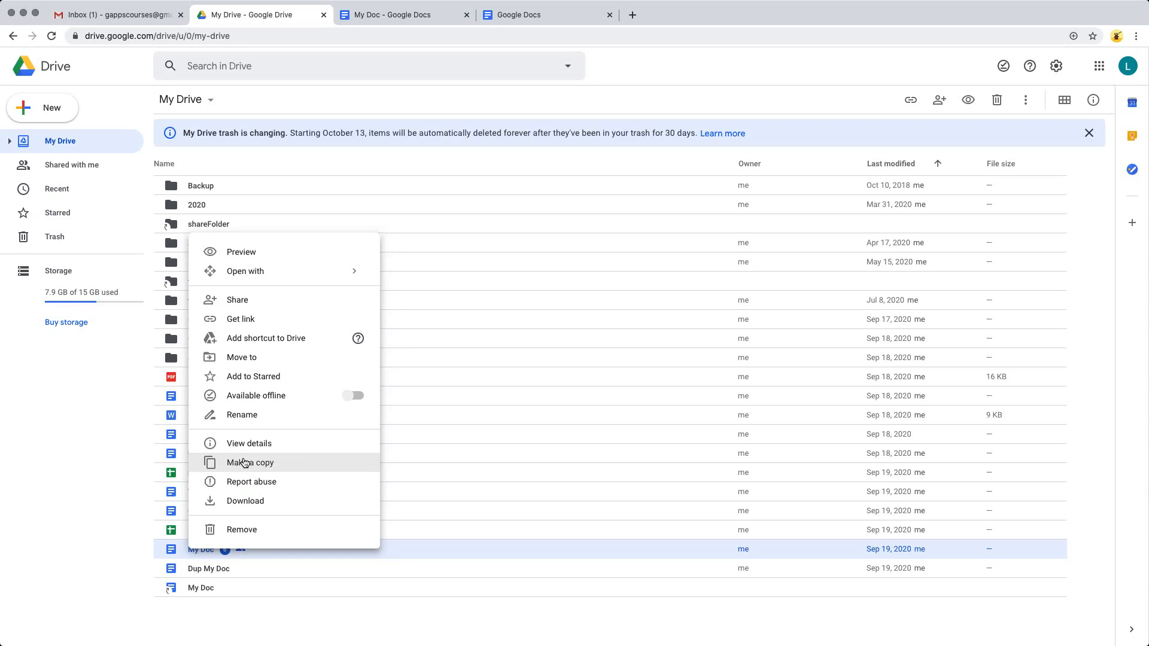
click(253, 378)
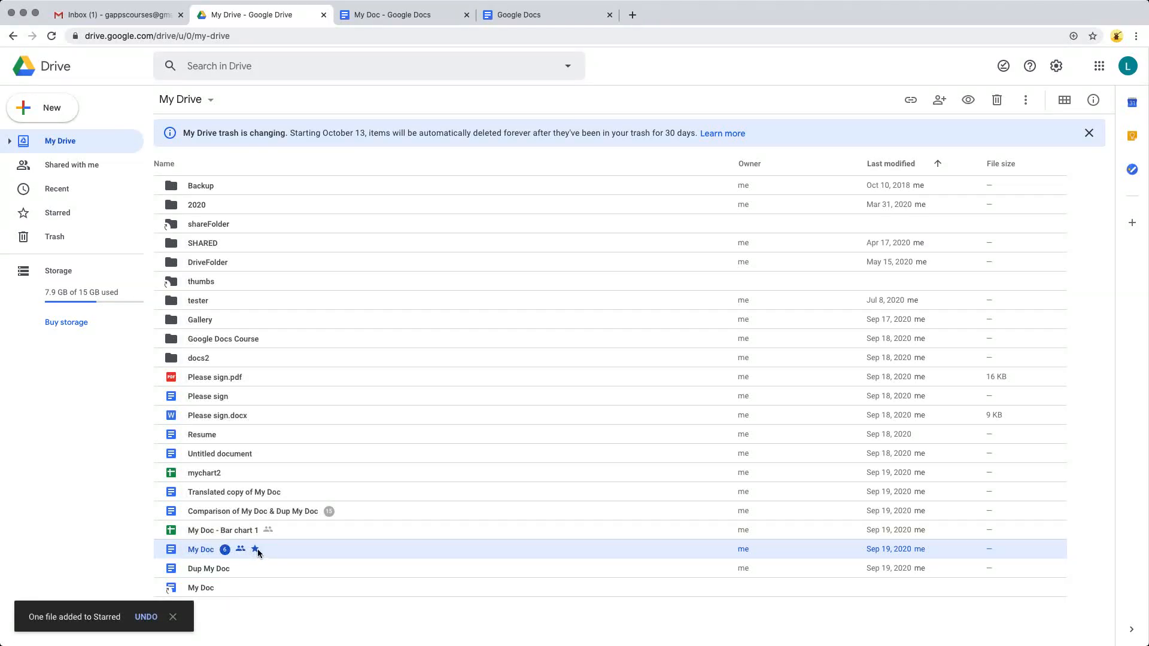
Reload the My Doc document in Google Docs and toggle its star off and back on.
click(404, 17)
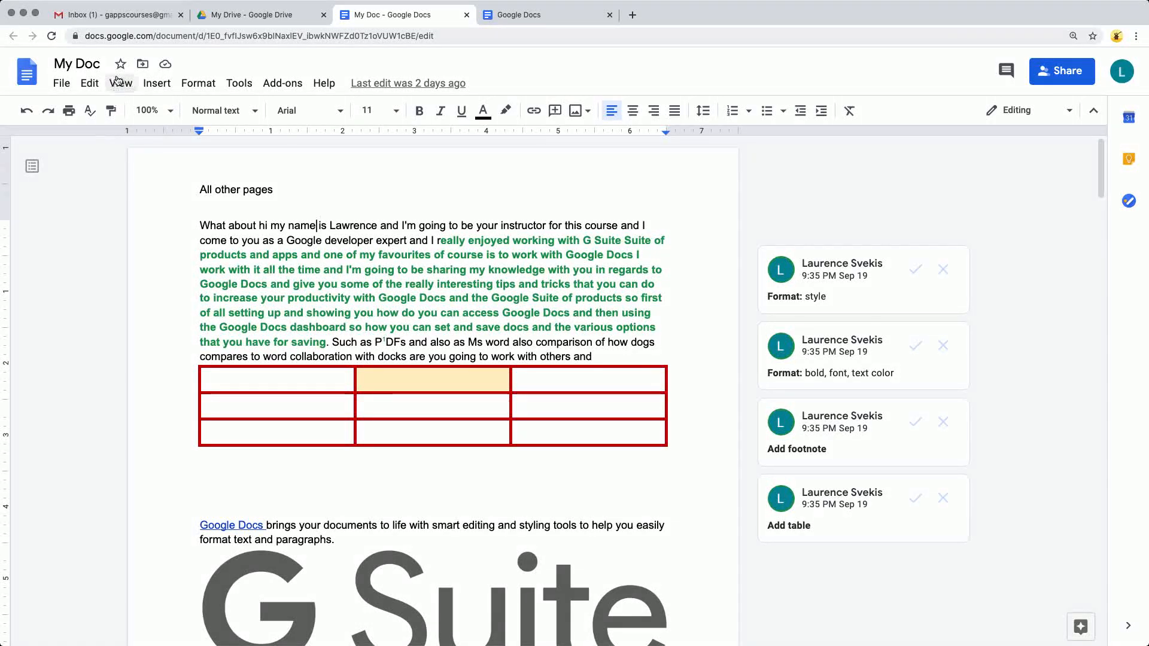
click(52, 36)
click(251, 15)
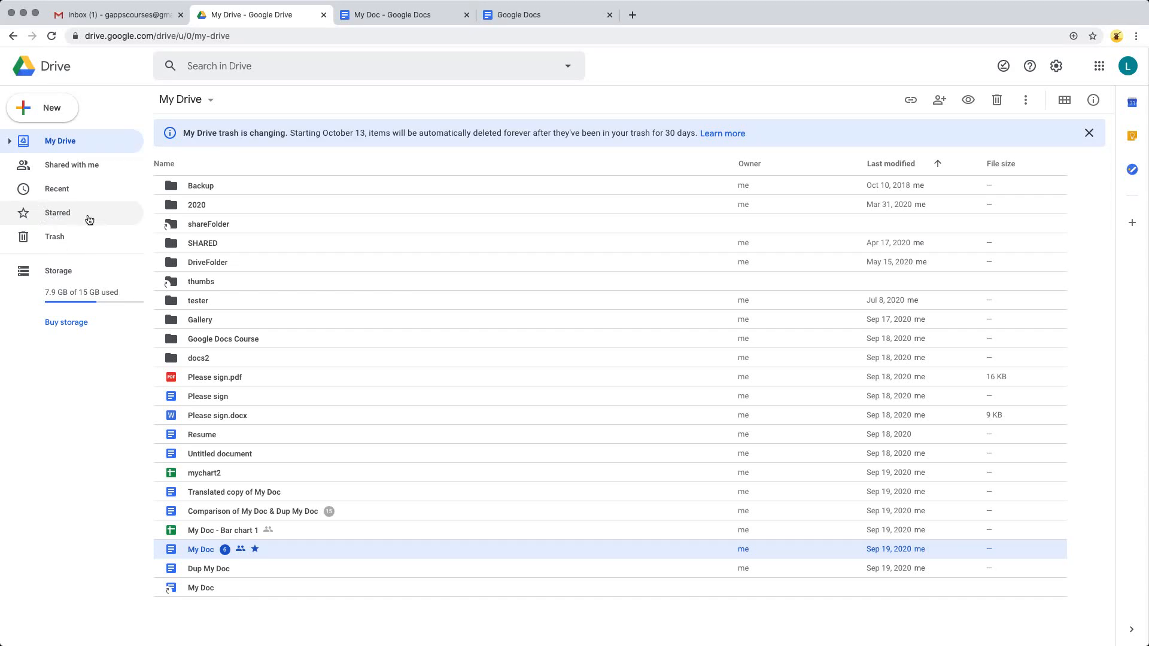
click(402, 17)
click(120, 64)
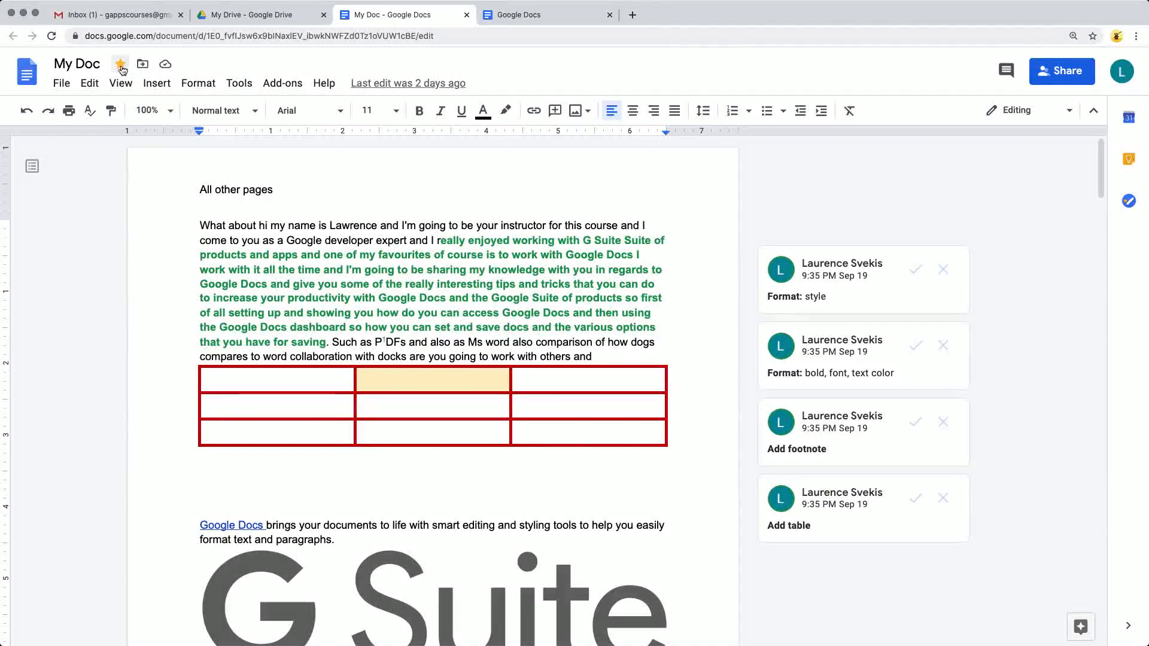
click(121, 64)
Switch to Google Drive and examine My Doc's file details and activity history.
click(251, 14)
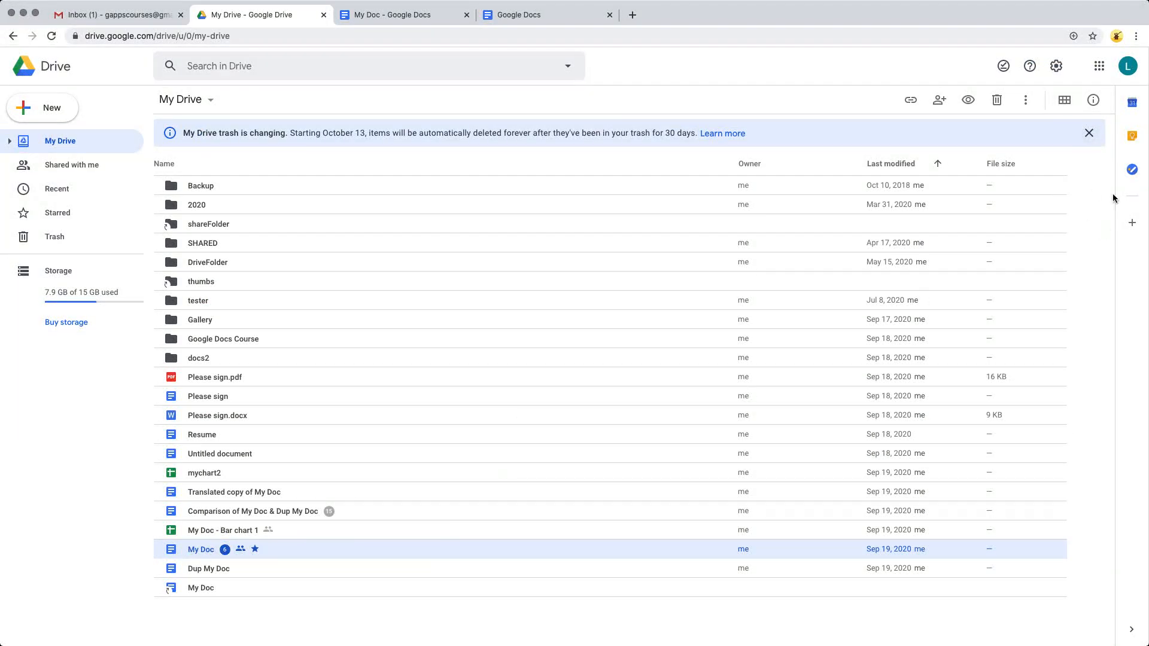
click(1093, 100)
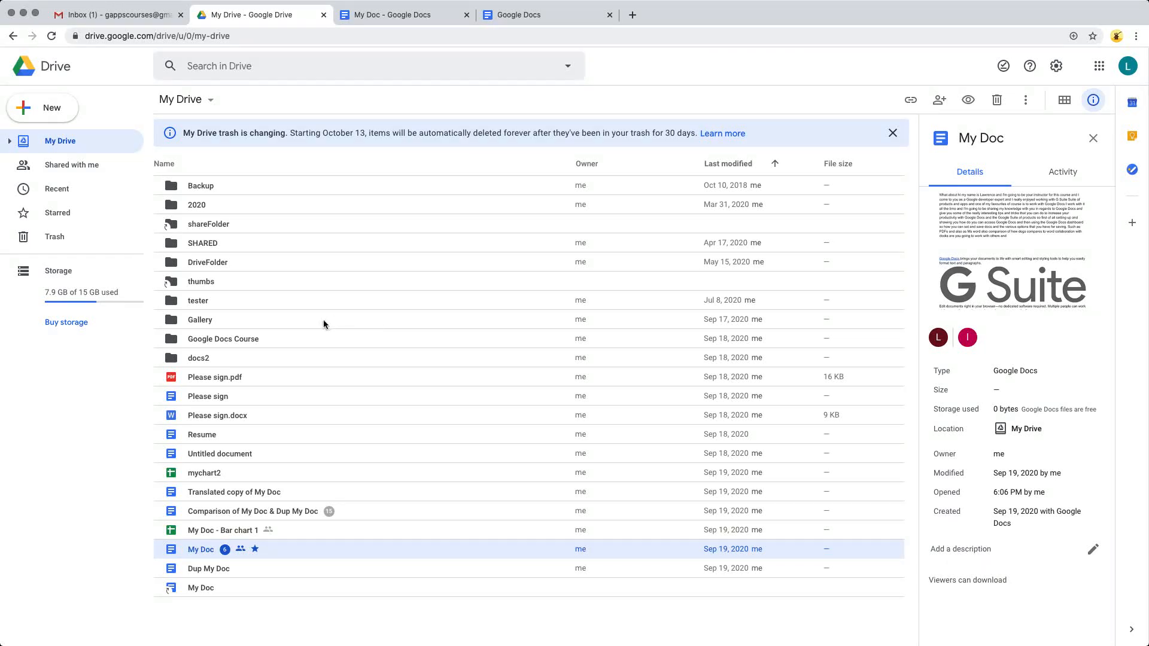
click(1062, 173)
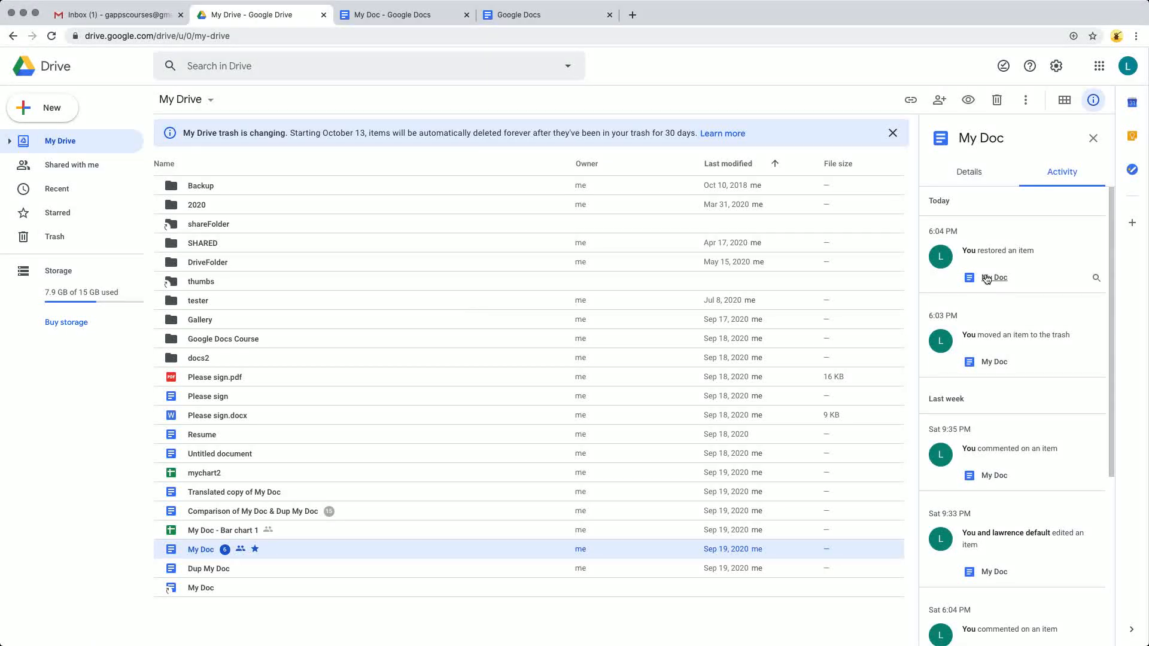
scroll(990, 281, down, 5)
scroll(988, 290, up, 5)
click(965, 173)
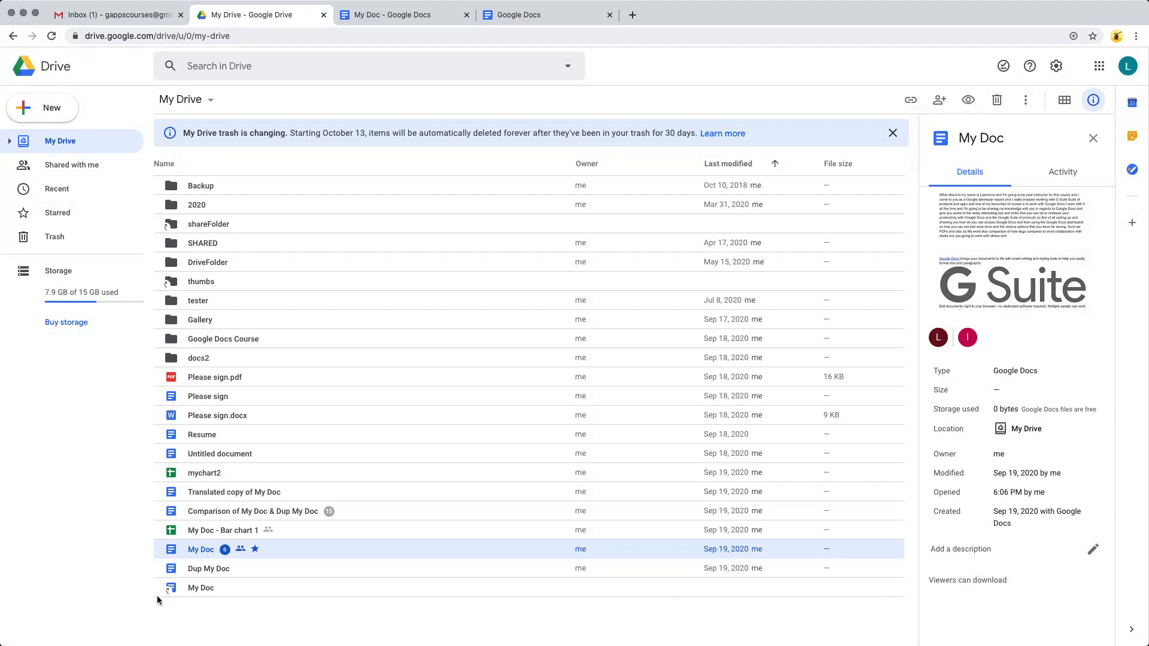
Make the original My Doc file available offline in Google Drive.
right_click(193, 551)
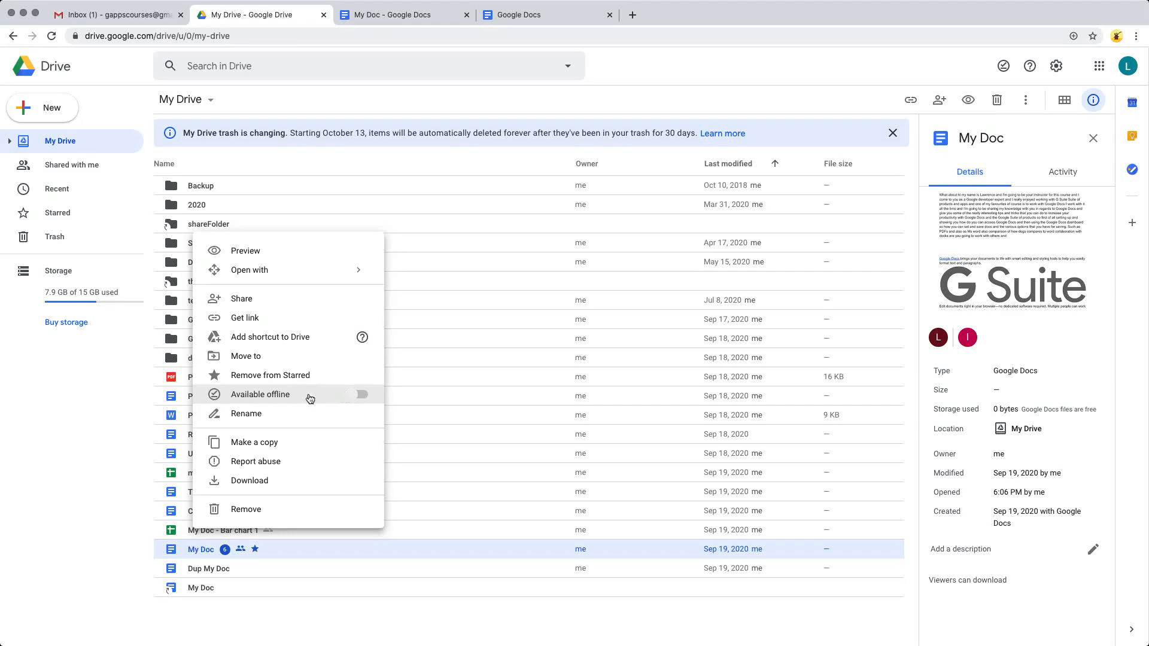
click(362, 398)
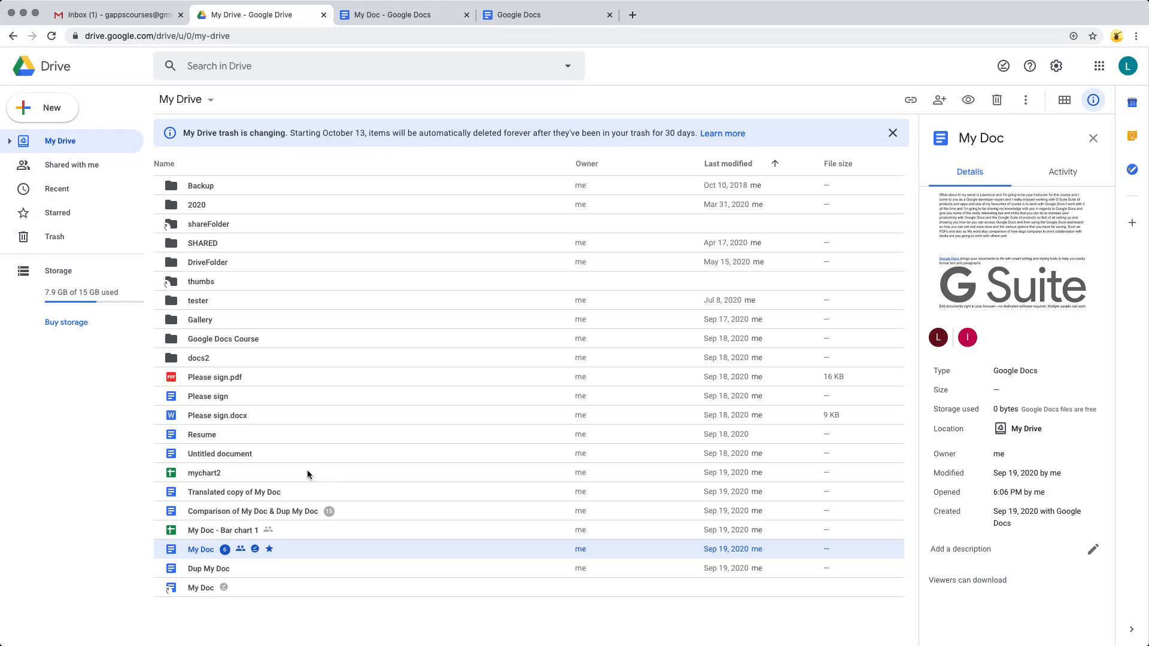
Look over My Doc in Google Docs, and view the details and available actions of Please sign.pdf in Google Drive.
click(409, 17)
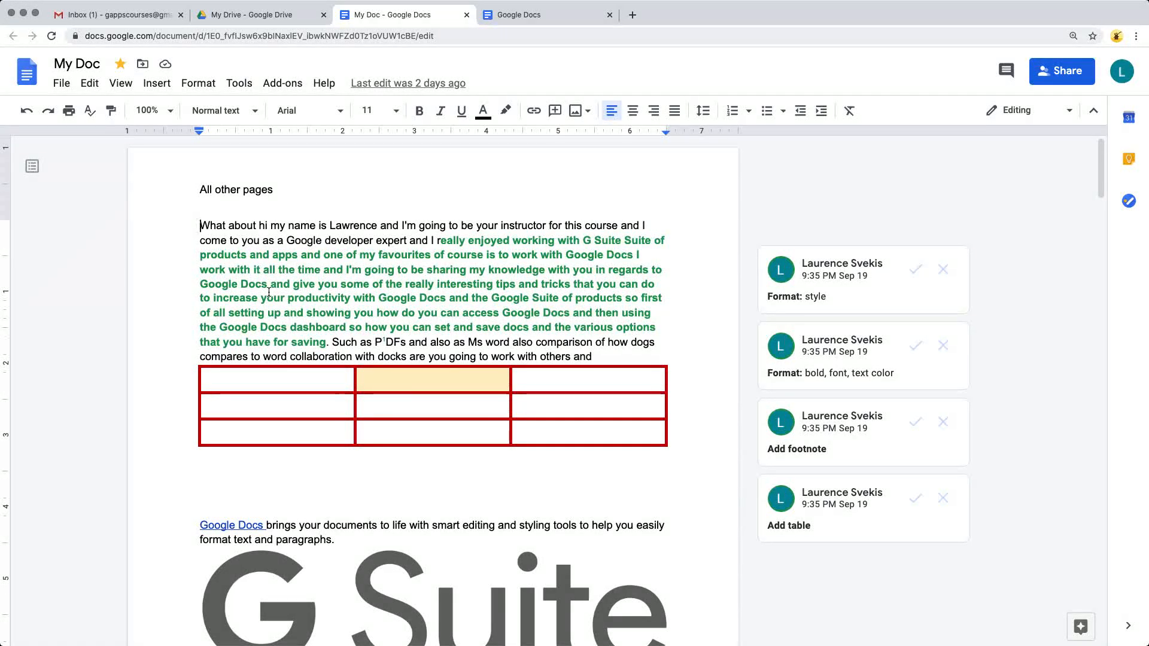
click(251, 14)
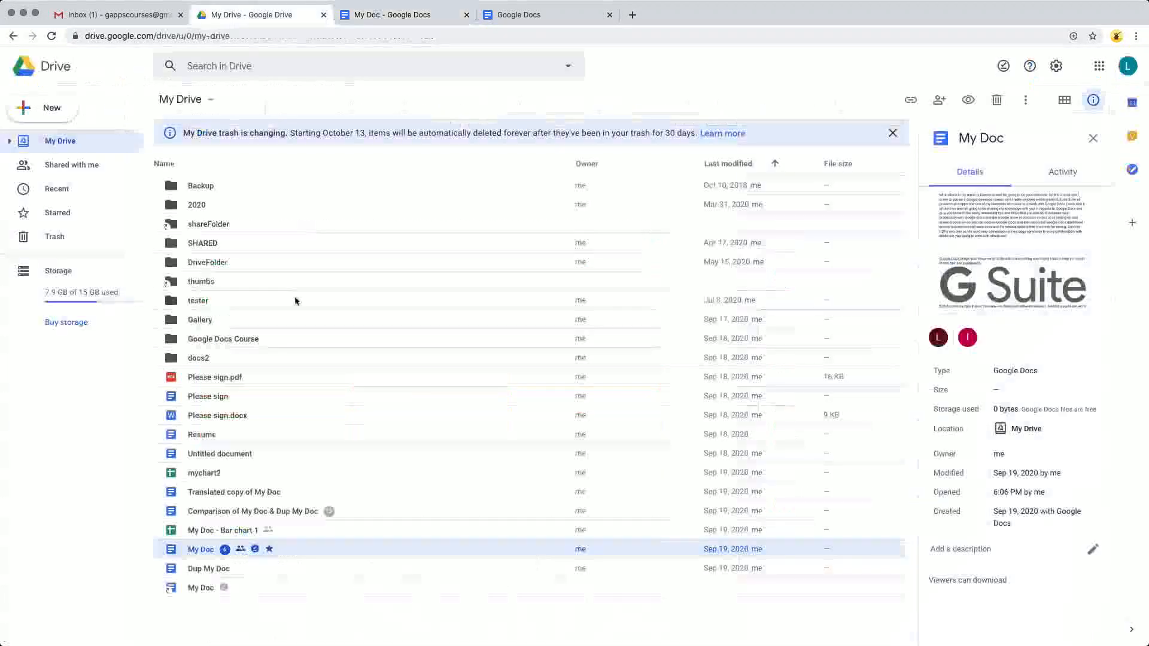
click(214, 375)
right_click(214, 376)
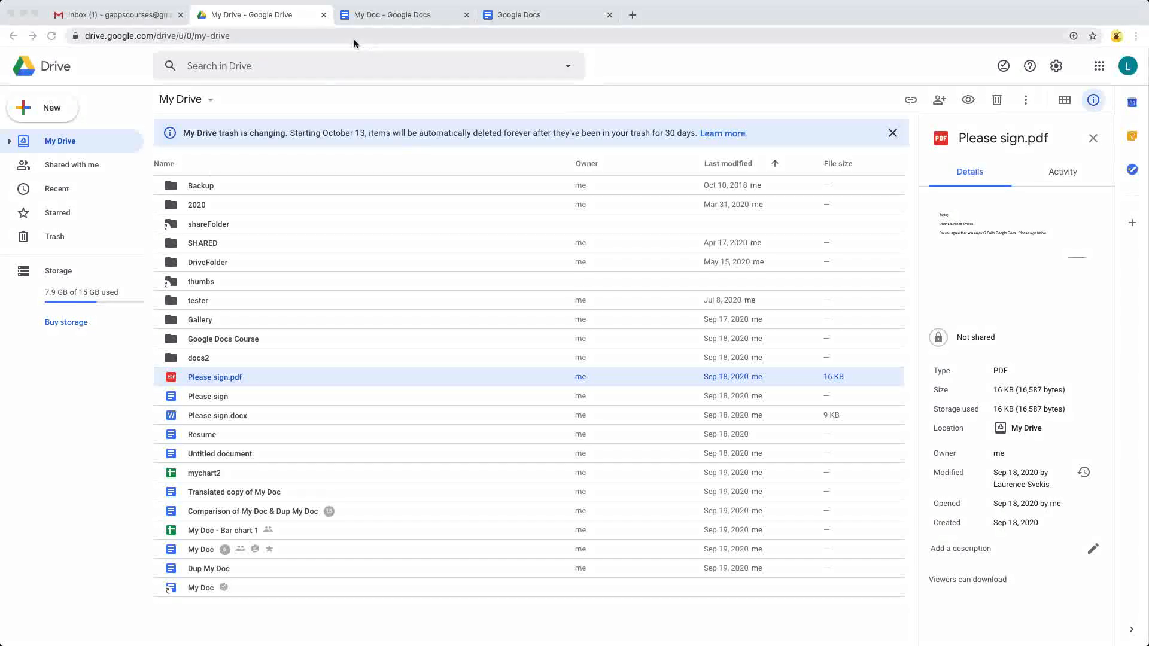
Open the Google Docs Offline extension page of the Chrome Web Store in a new browser tab and review its overview.
click(632, 14)
text(https://chrome.google.com/webstore/detail/google-docs-offline/ghbmnnjooekpmoecnnnilnnbdlolhkhi)
key(Return)
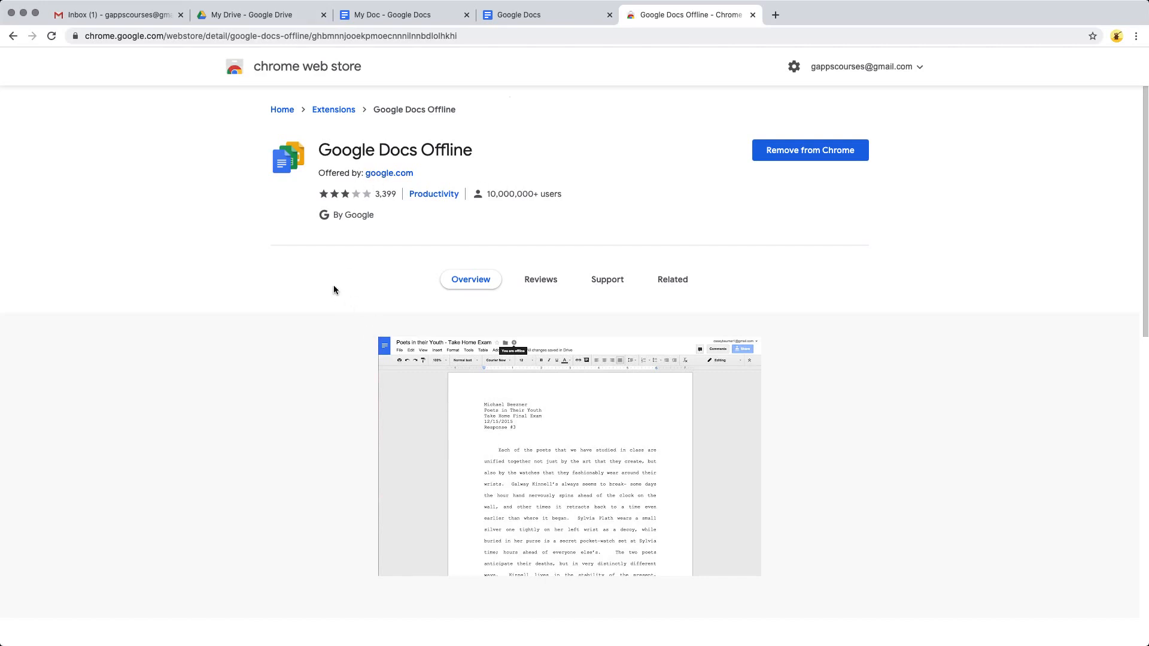
scroll(333, 289, down, 4)
scroll(333, 289, down, 4)
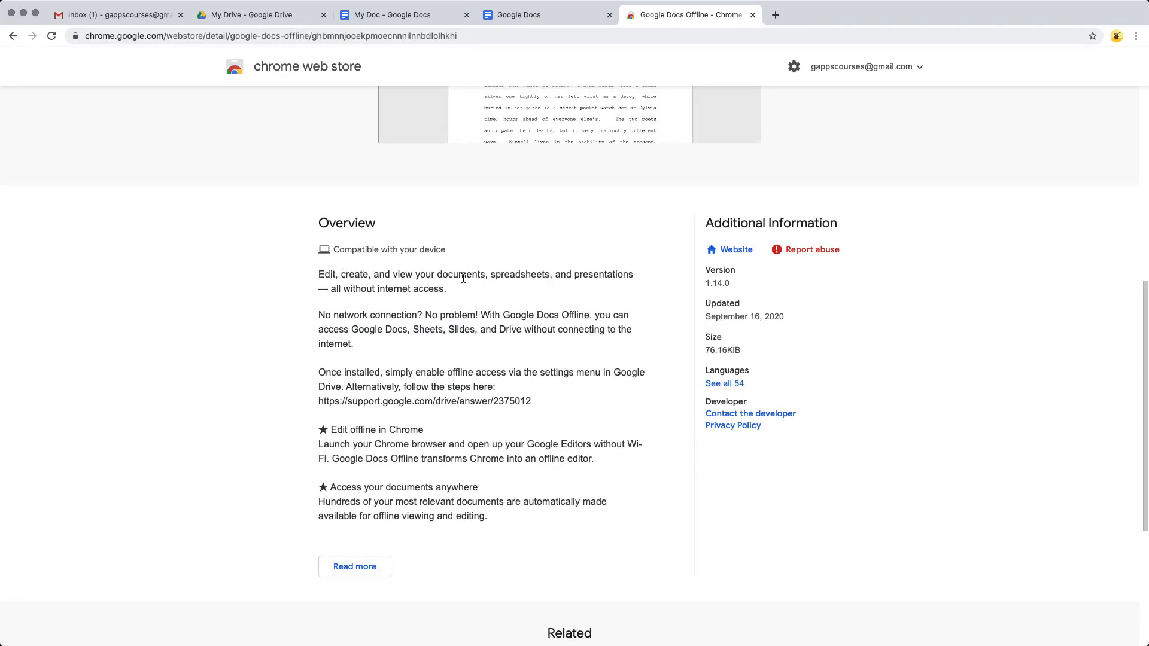
scroll(419, 281, up, 7)
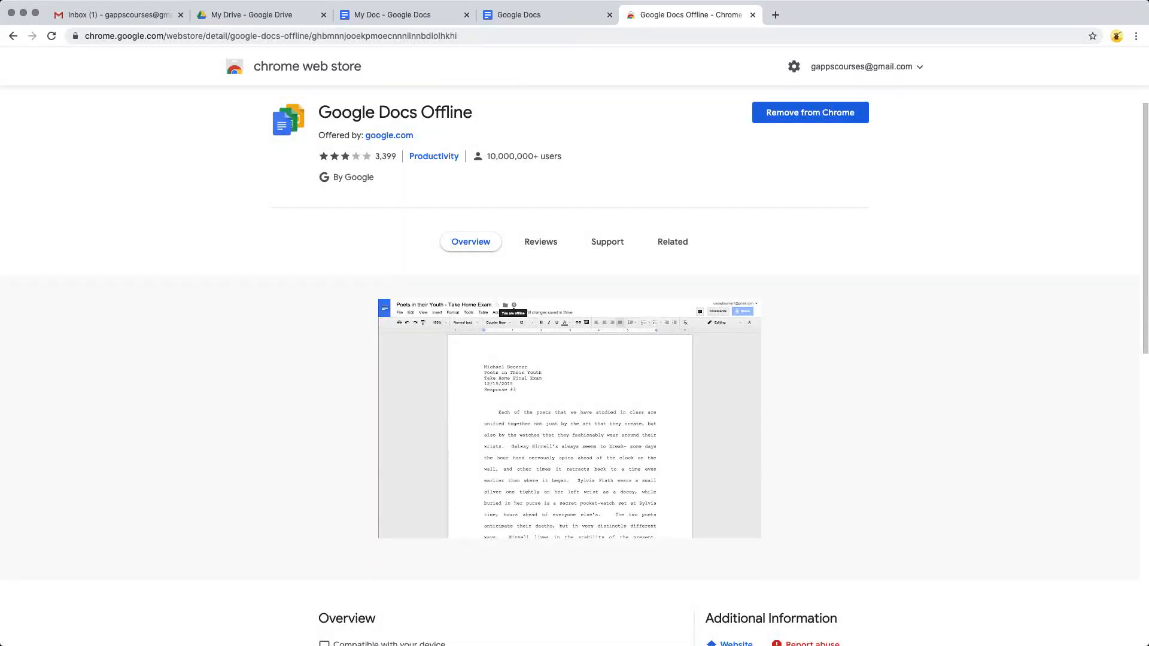
Switch to Google Drive and check the offline availability setting of the original My Doc file.
click(272, 18)
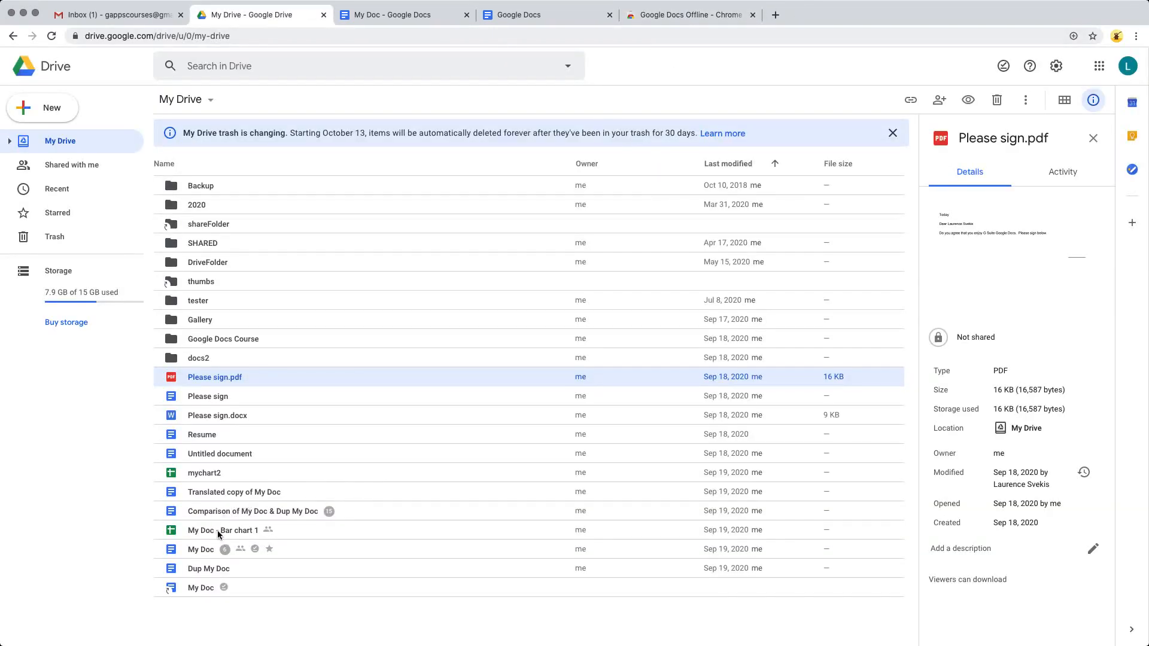
click(200, 549)
right_click(200, 549)
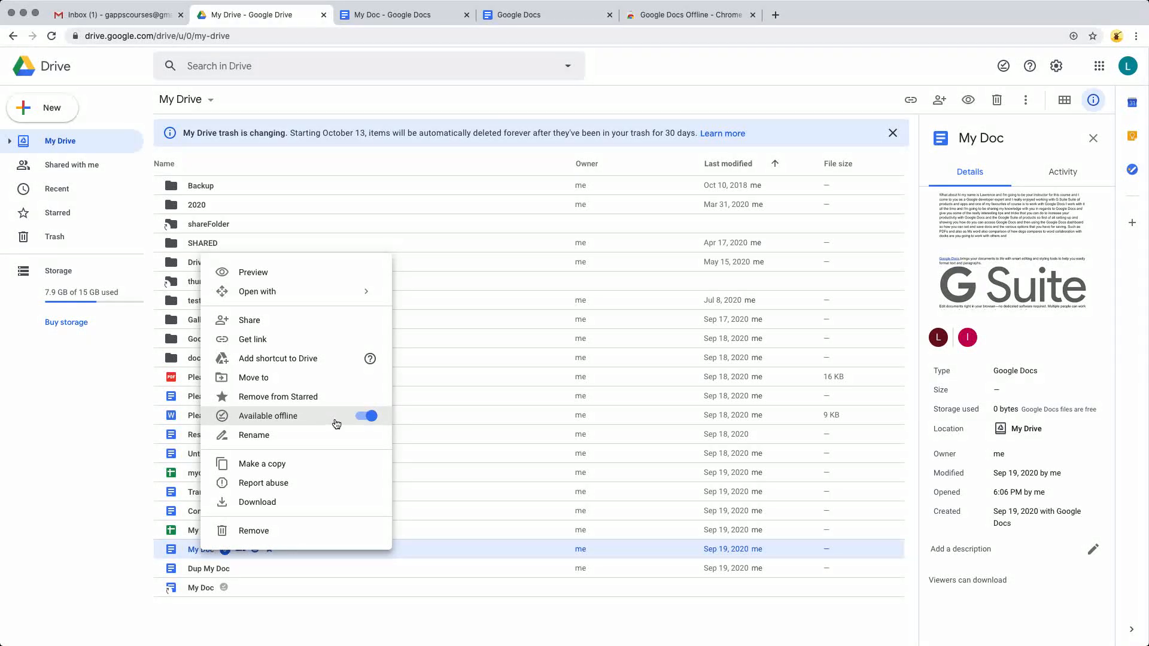
Switch to My Doc in Google Docs and review its document details.
click(383, 14)
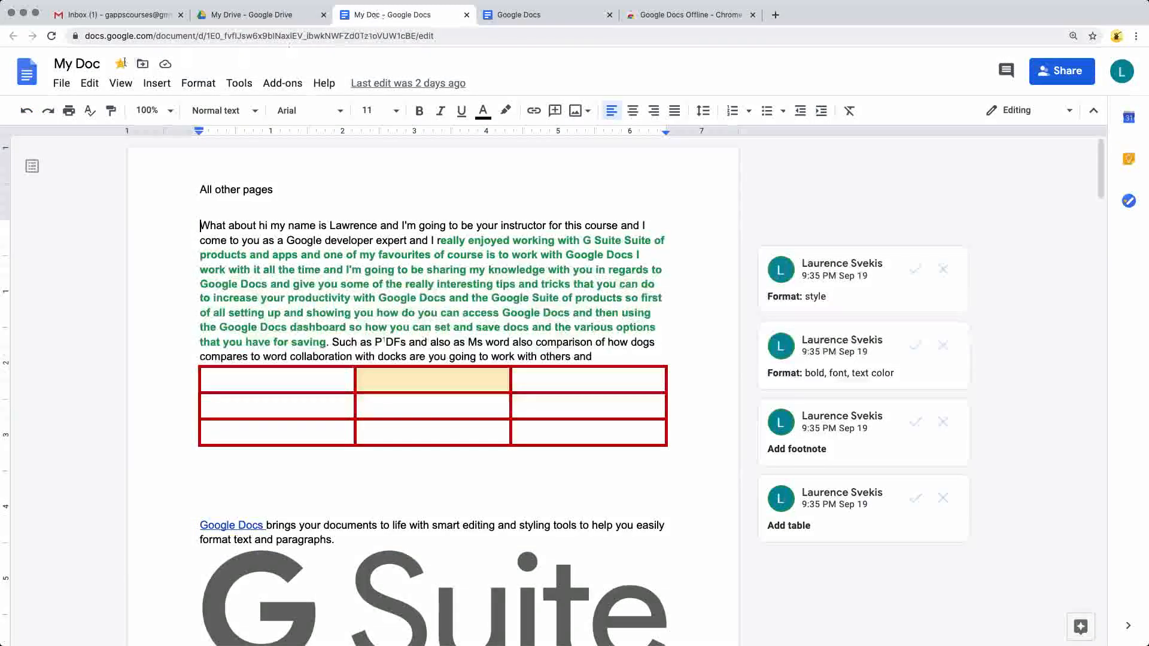
click(61, 84)
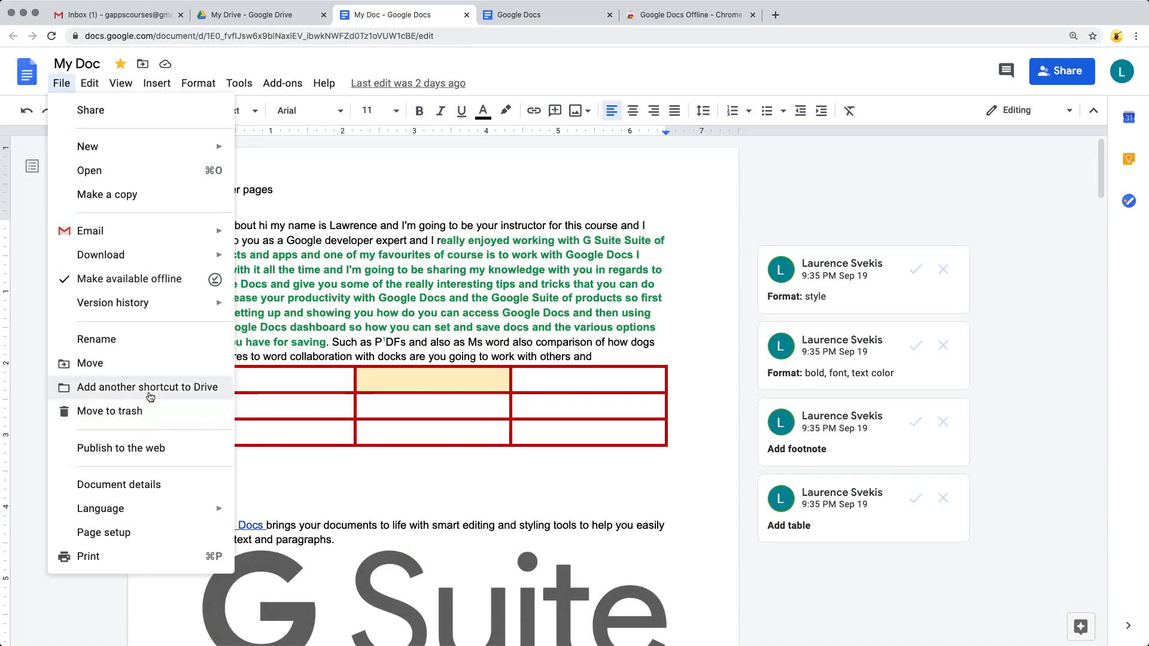
click(148, 489)
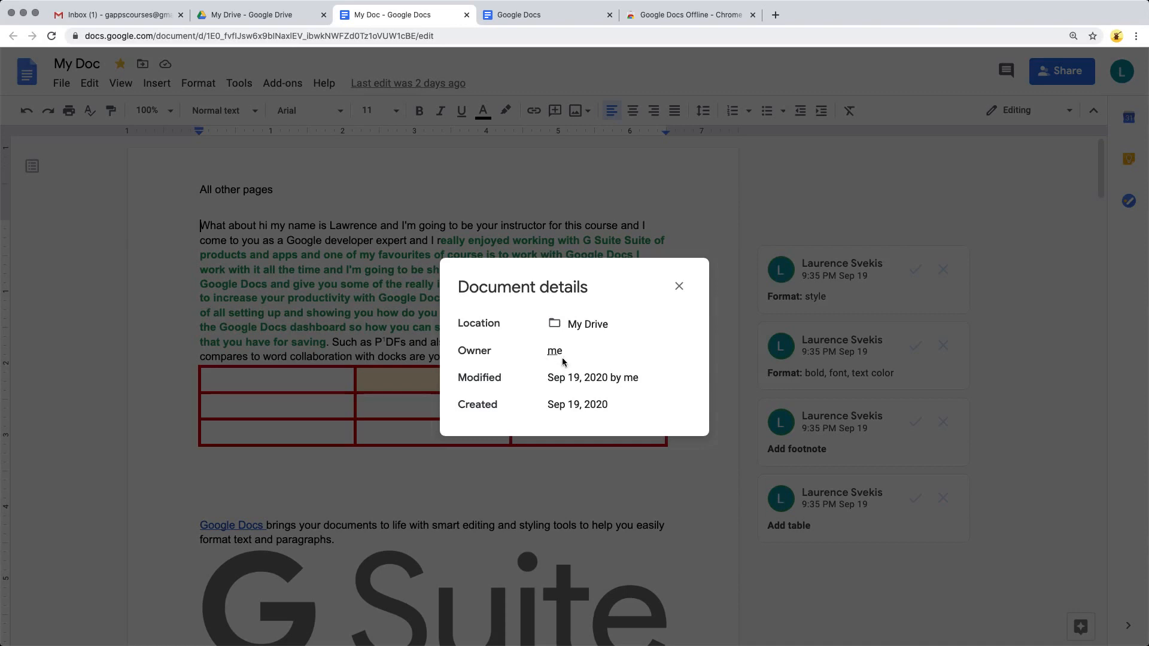
click(679, 286)
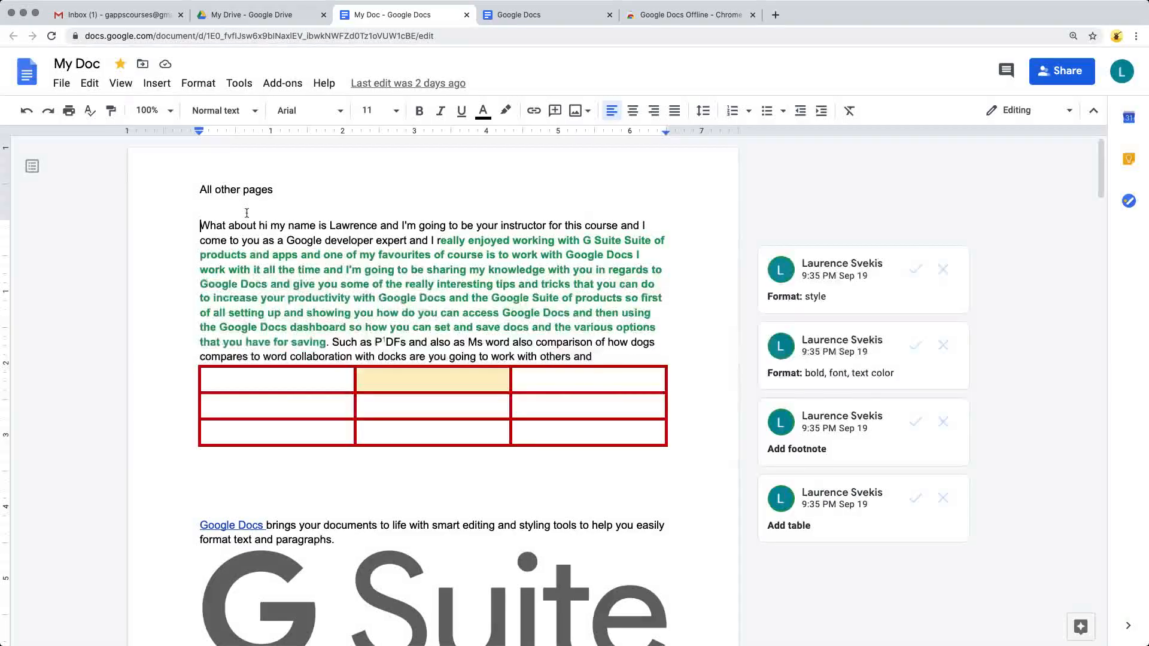
Move My Doc into a new My Drive folder named NEW and open that folder in Google Drive.
click(144, 66)
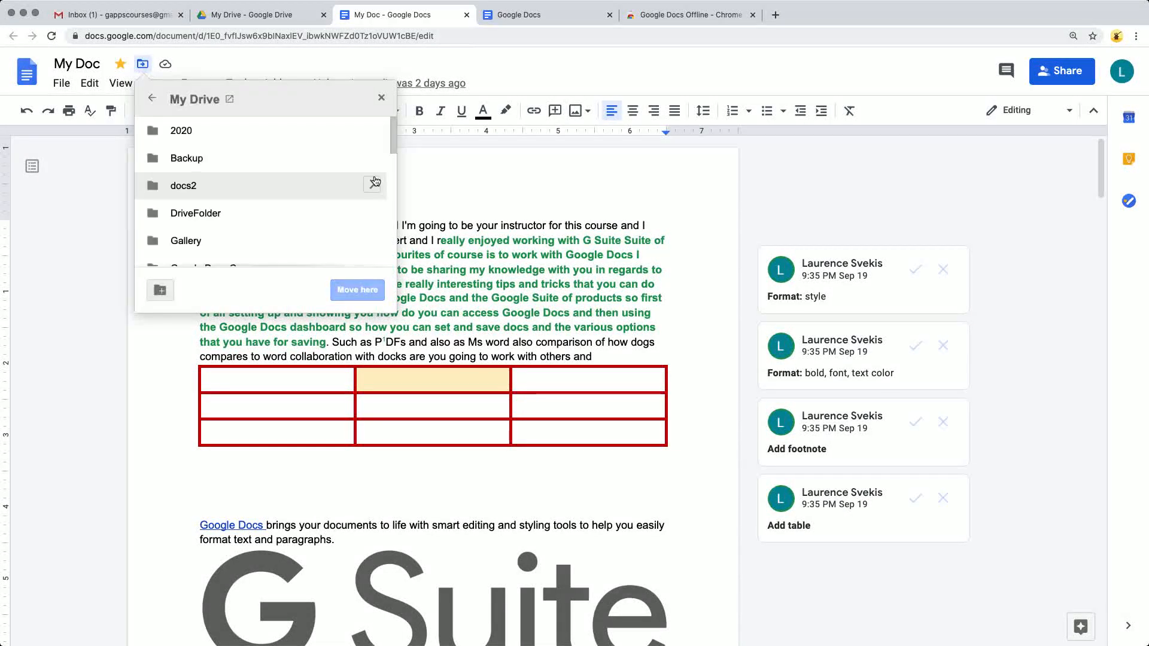
scroll(359, 184, down, 5)
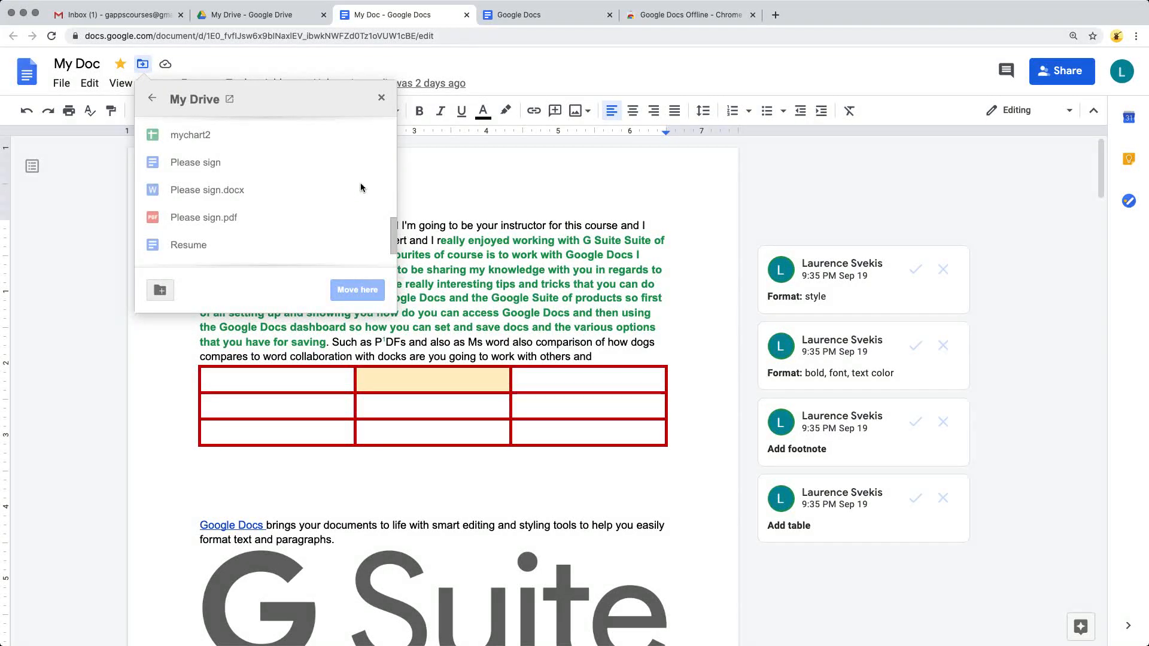
scroll(360, 182, up, 5)
click(160, 290)
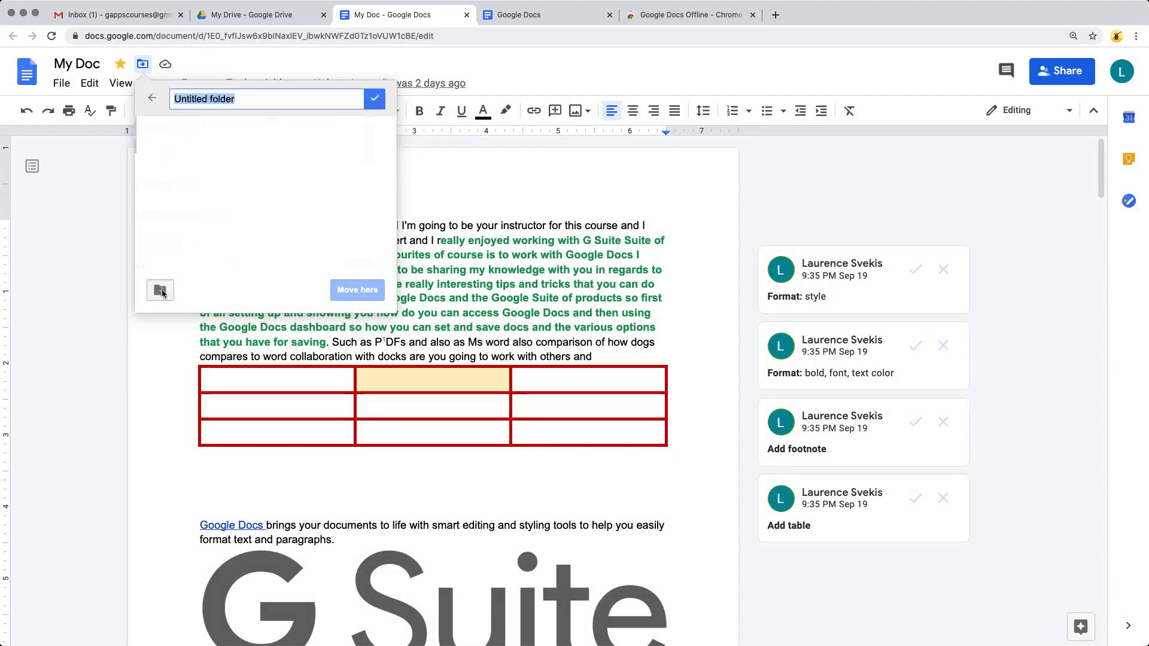
text(NEW)
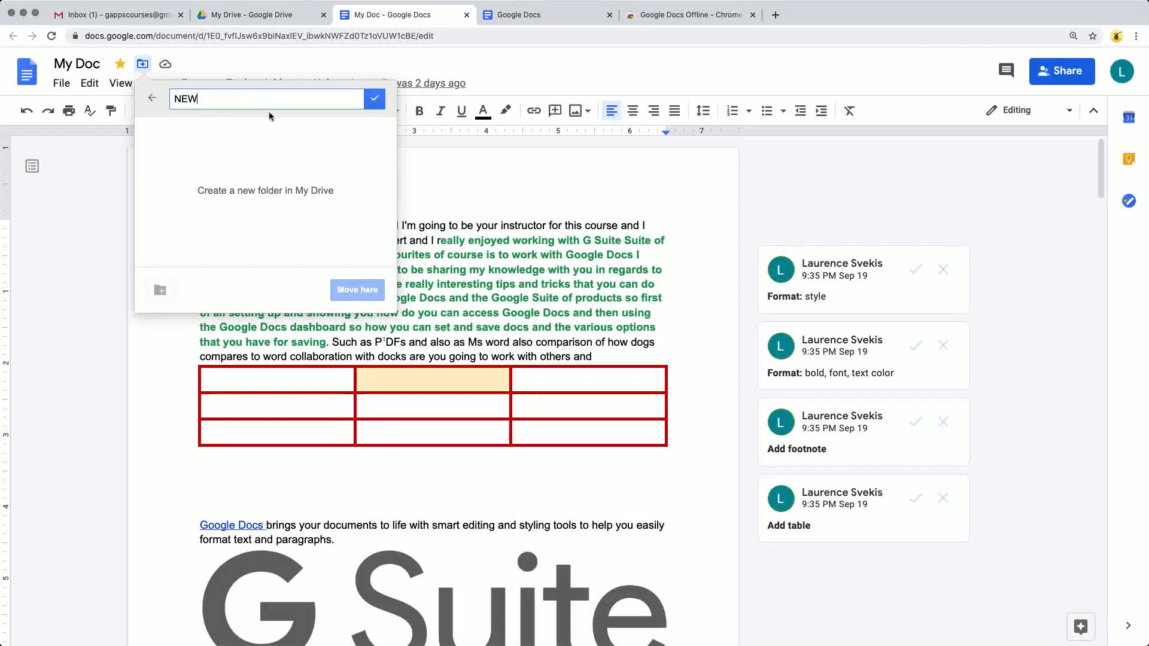
click(372, 101)
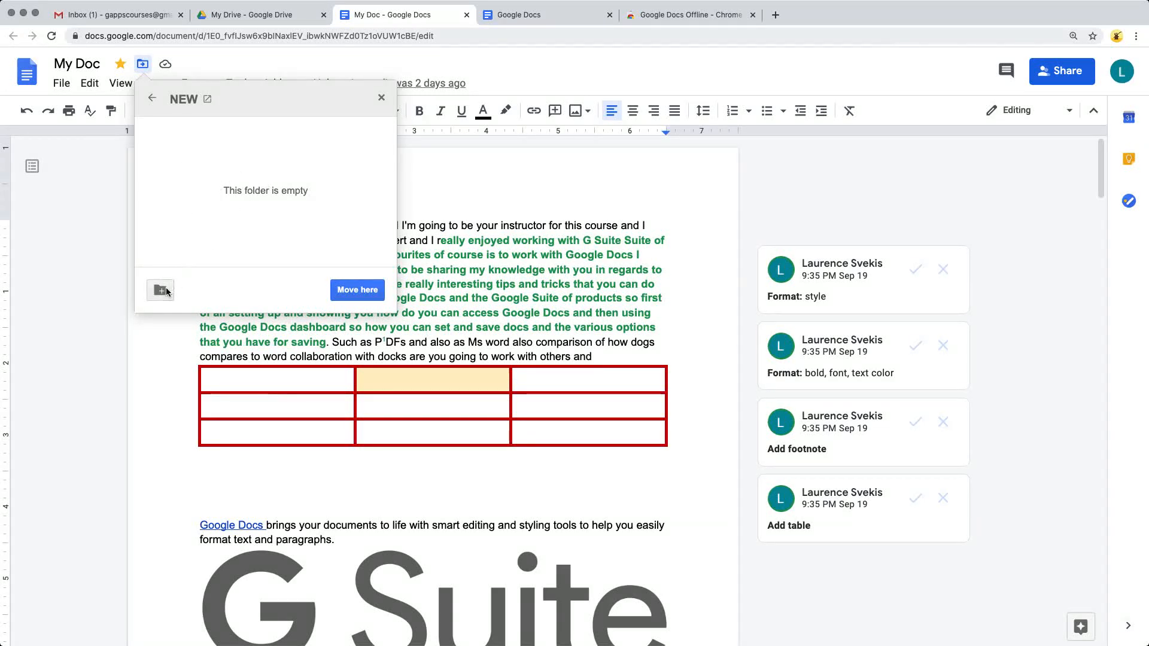
click(358, 291)
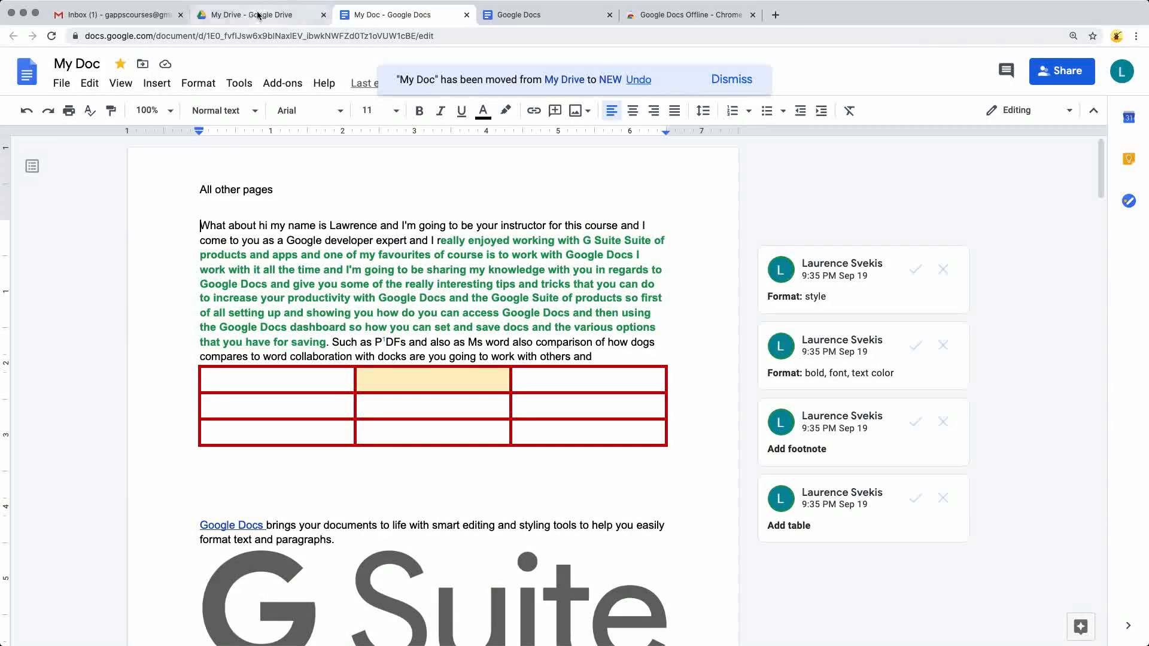
click(258, 15)
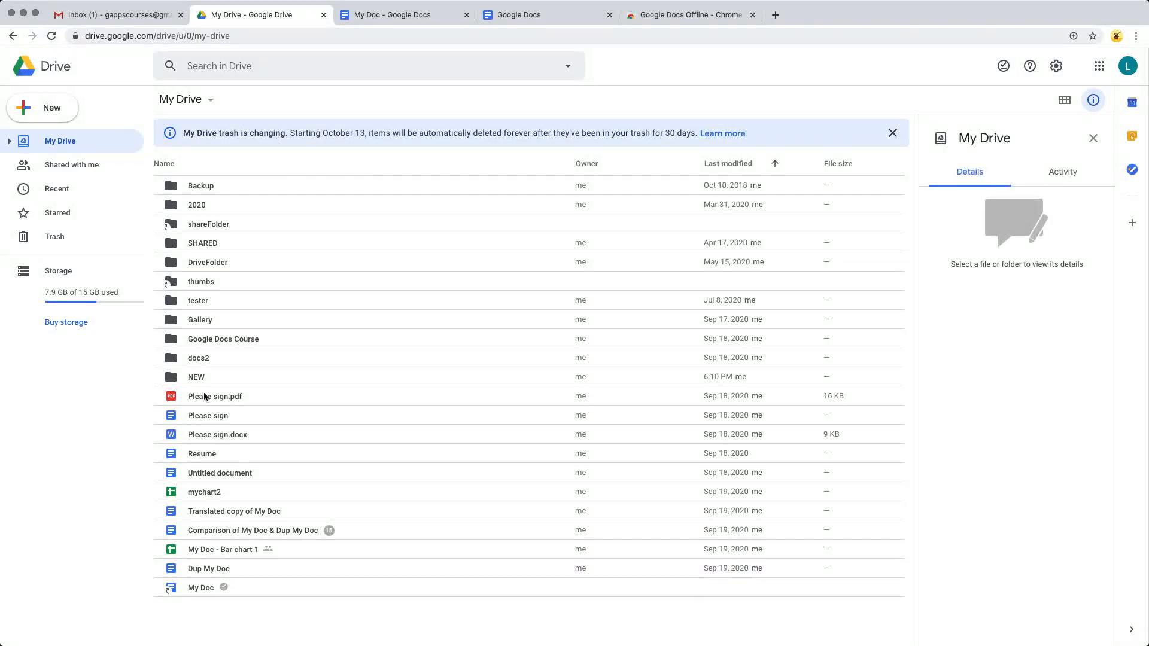
double_click(188, 380)
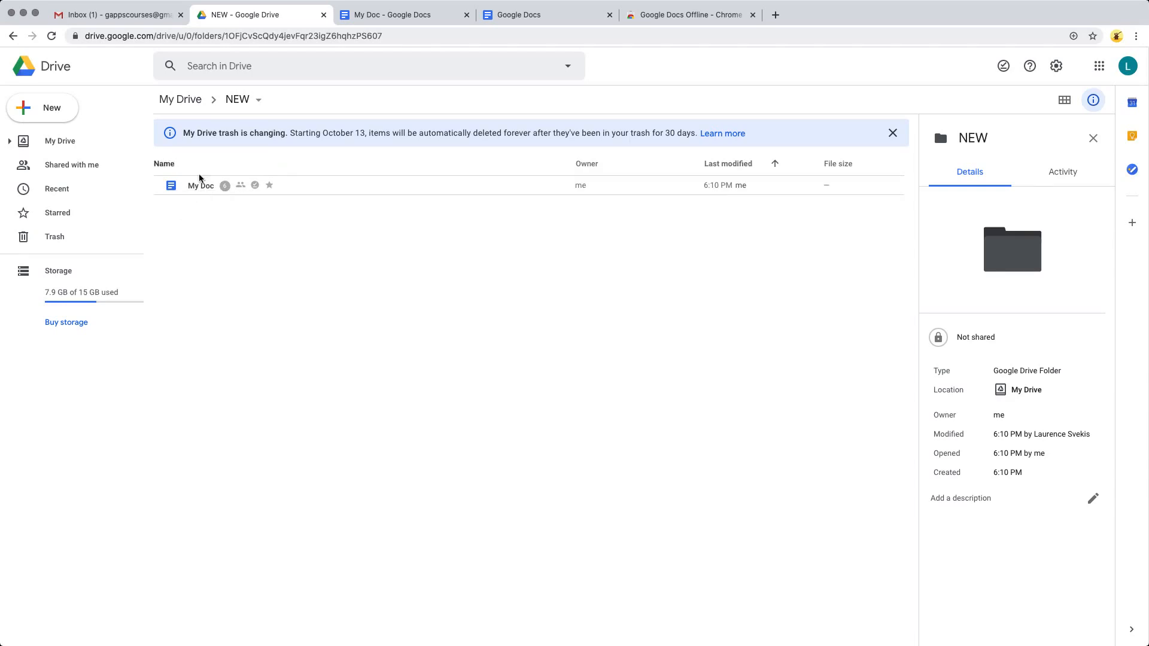
Switch to My Doc in Google Docs and view its file options and current folder in the Move dialog.
click(392, 14)
click(62, 83)
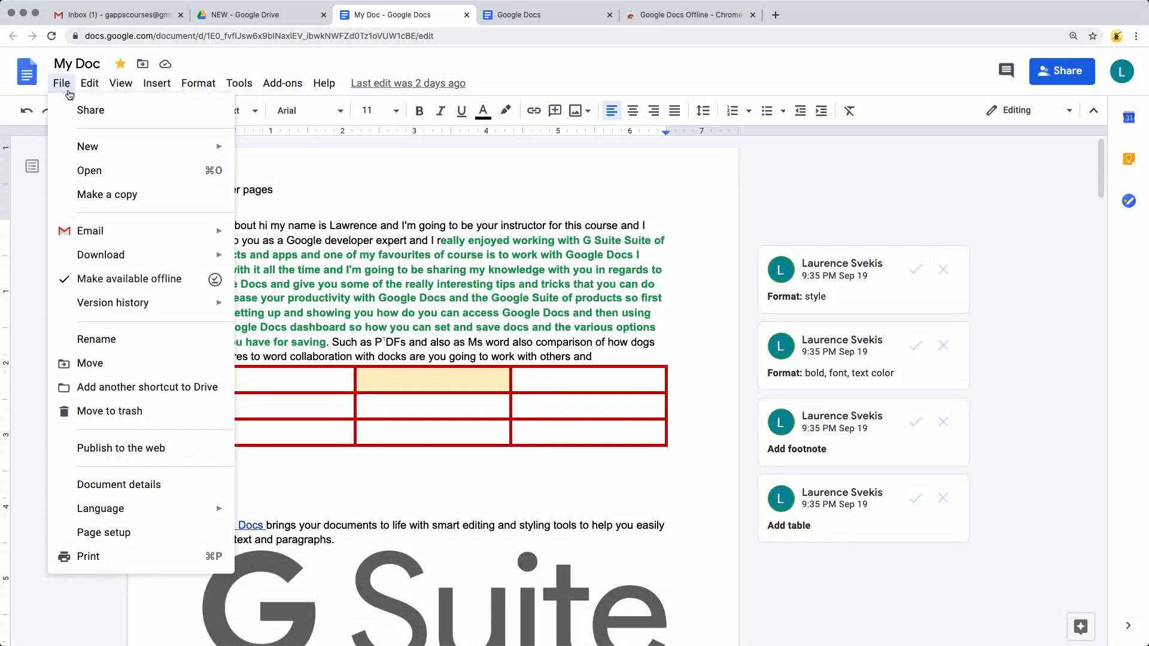
mouse_move(65, 156)
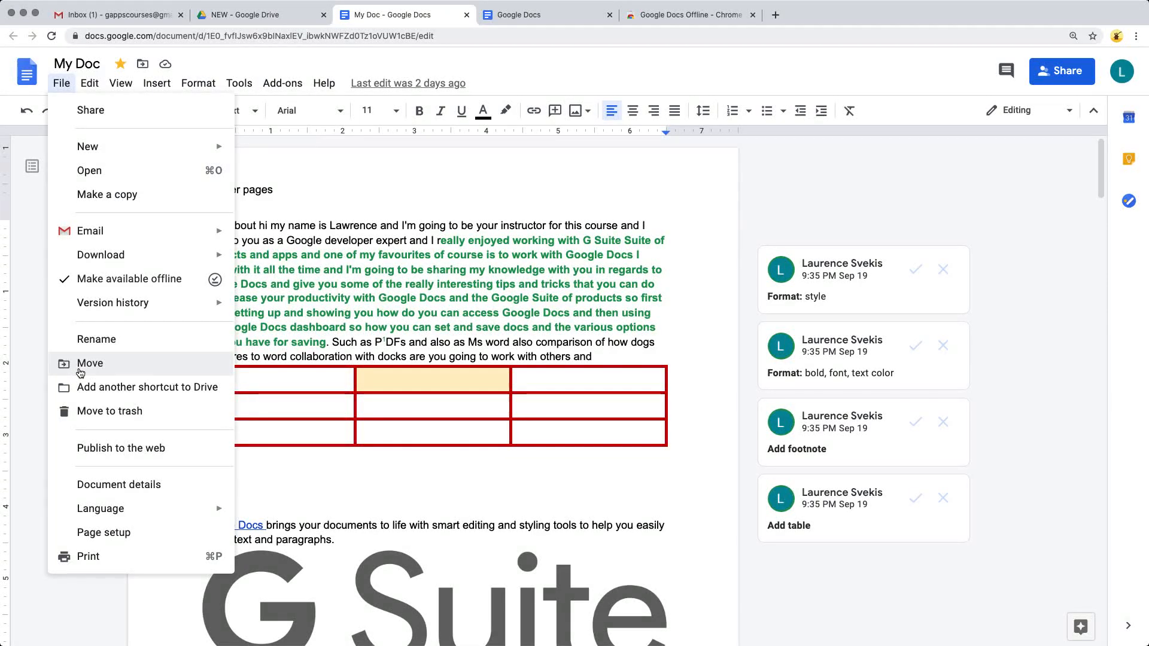
click(81, 366)
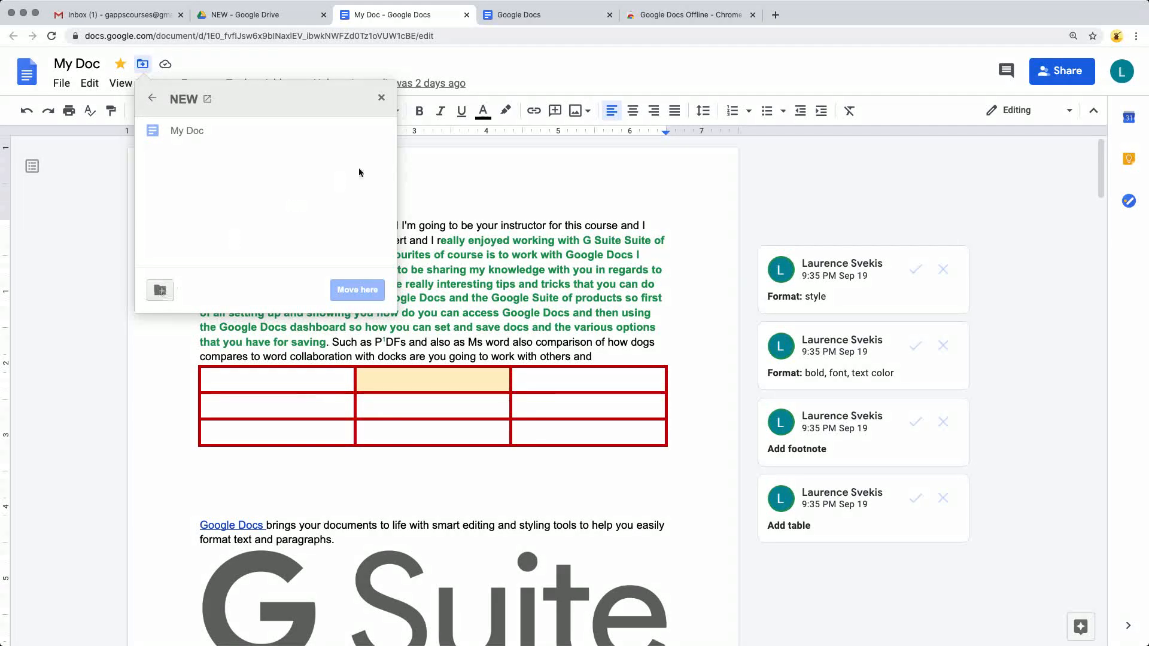
click(381, 98)
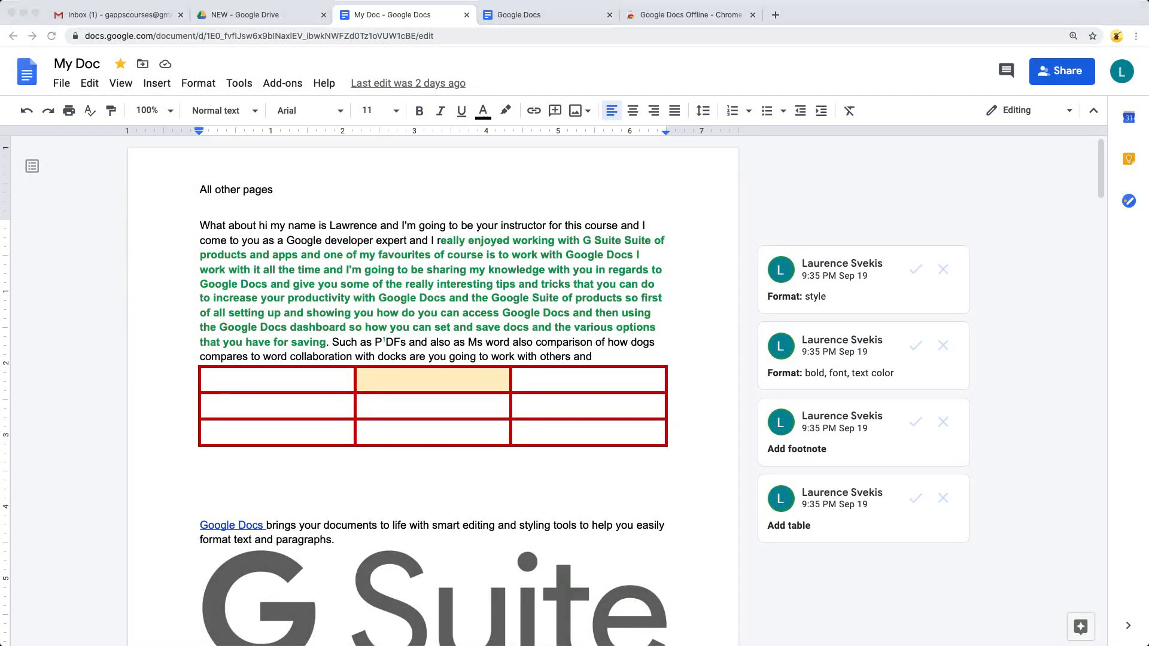